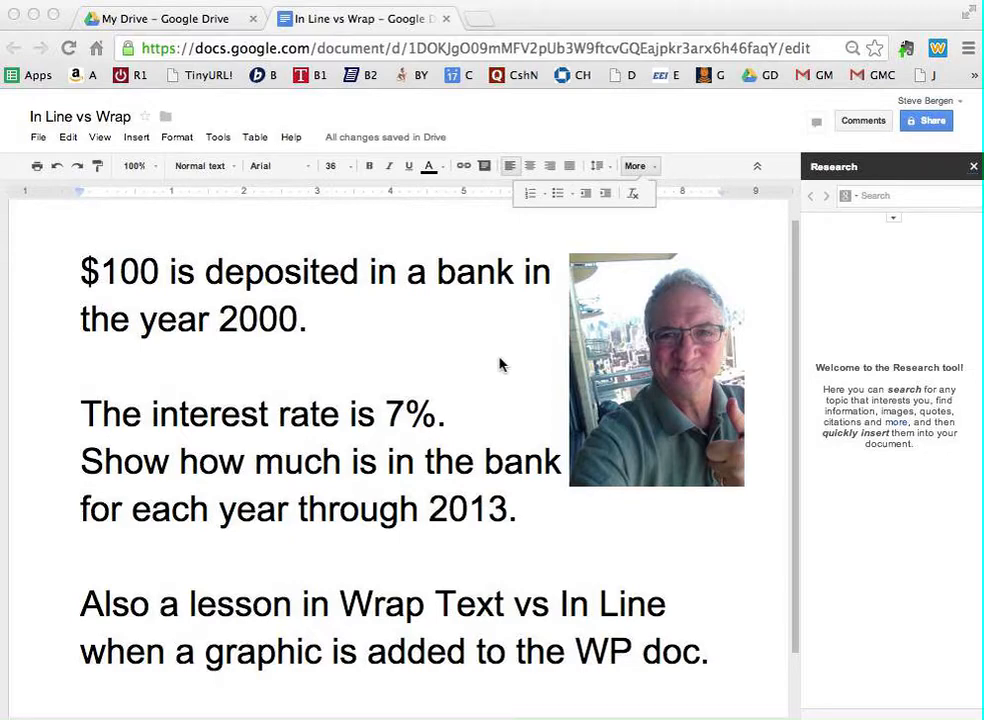
{"action": "left_click", "coordinate": [531, 544]}
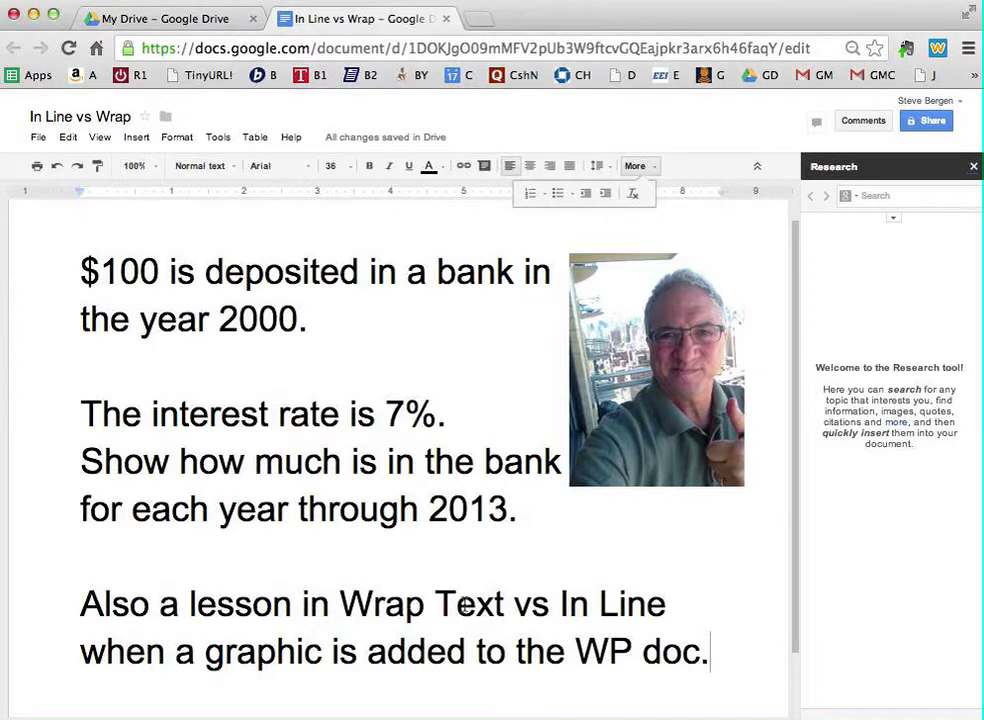
{"action": "left_click_drag", "start_coordinate": [341, 604], "coordinate": [666, 604]}
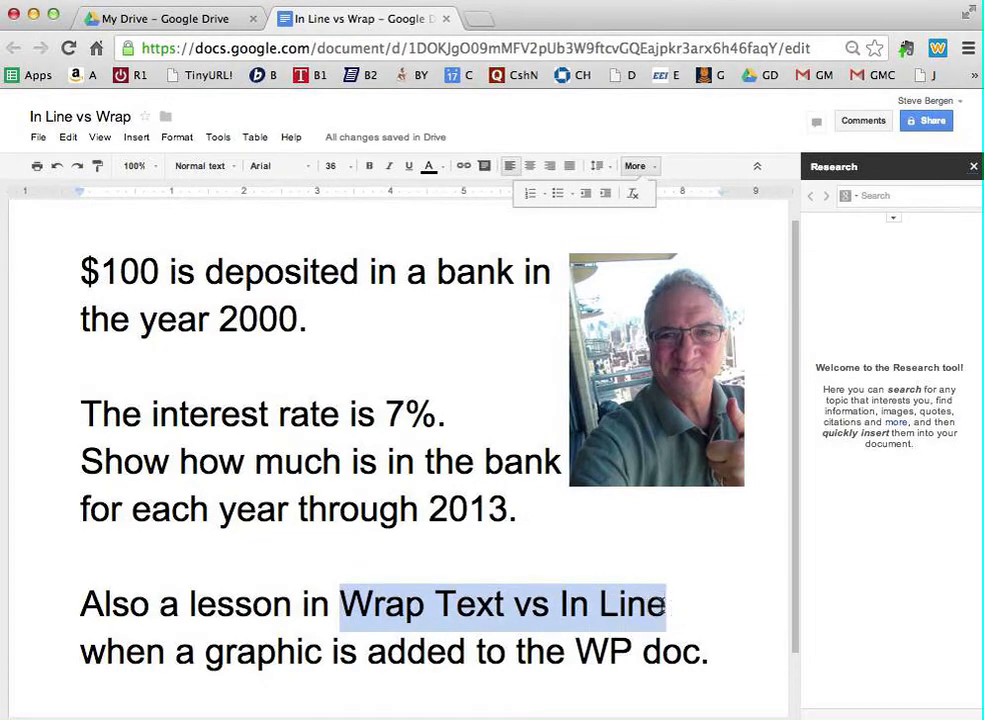
{"action": "left_click", "coordinate": [624, 540]}
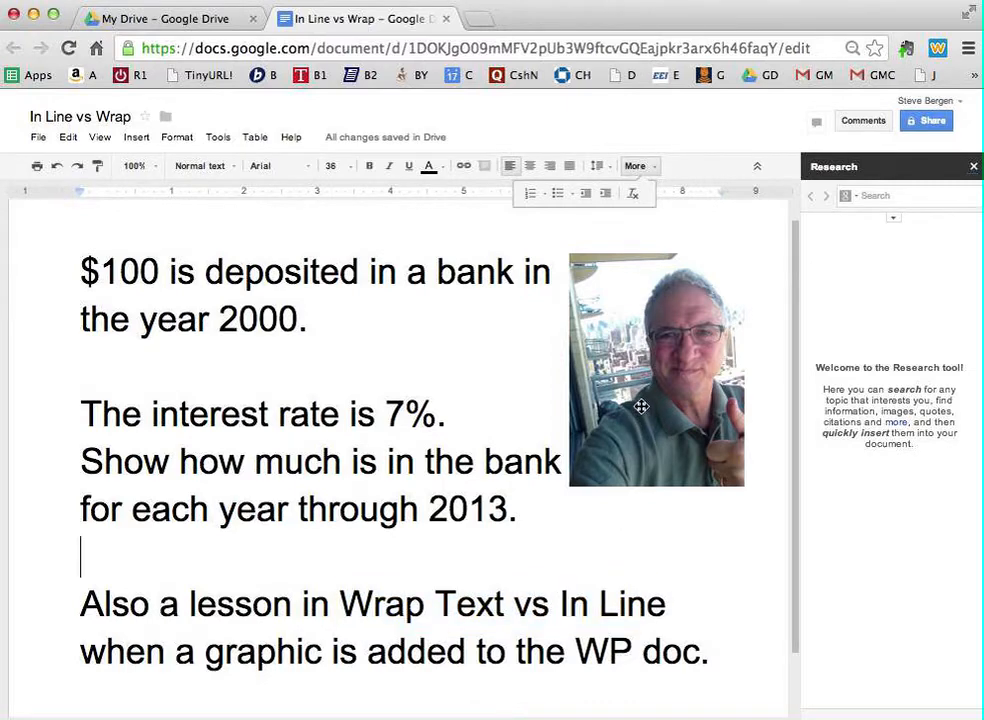
Move the wrapped photo into the middle of the text and back to the right margin
{"action": "left_click", "coordinate": [650, 349]}
{"action": "left_click_drag", "start_coordinate": [650, 349], "coordinate": [378, 388]}
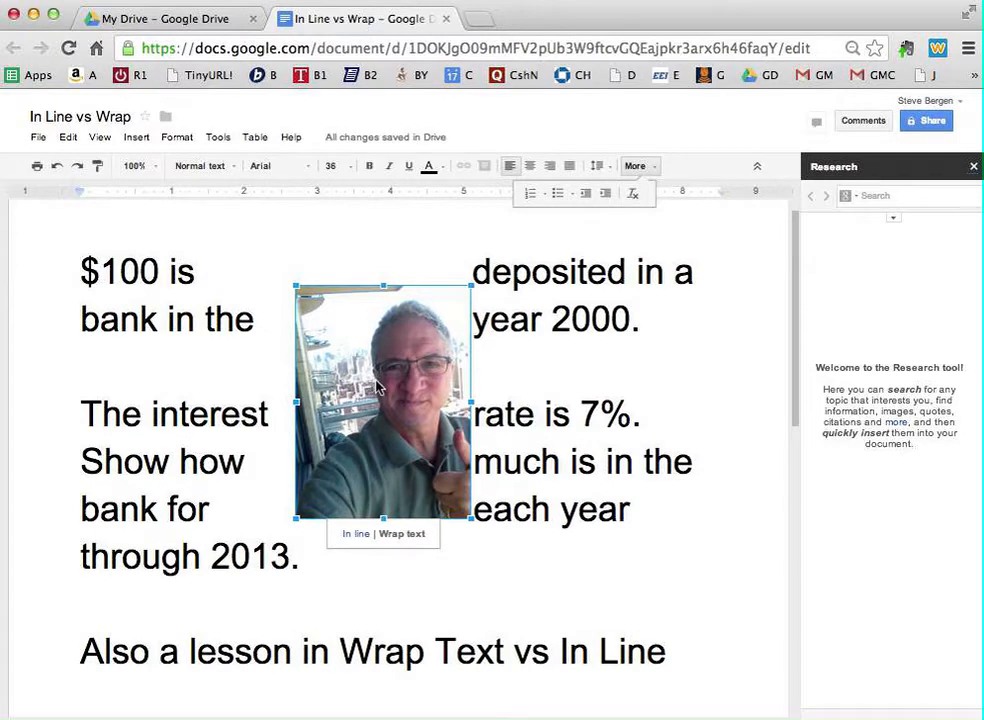
{"action": "left_click_drag", "start_coordinate": [378, 388], "coordinate": [645, 350]}
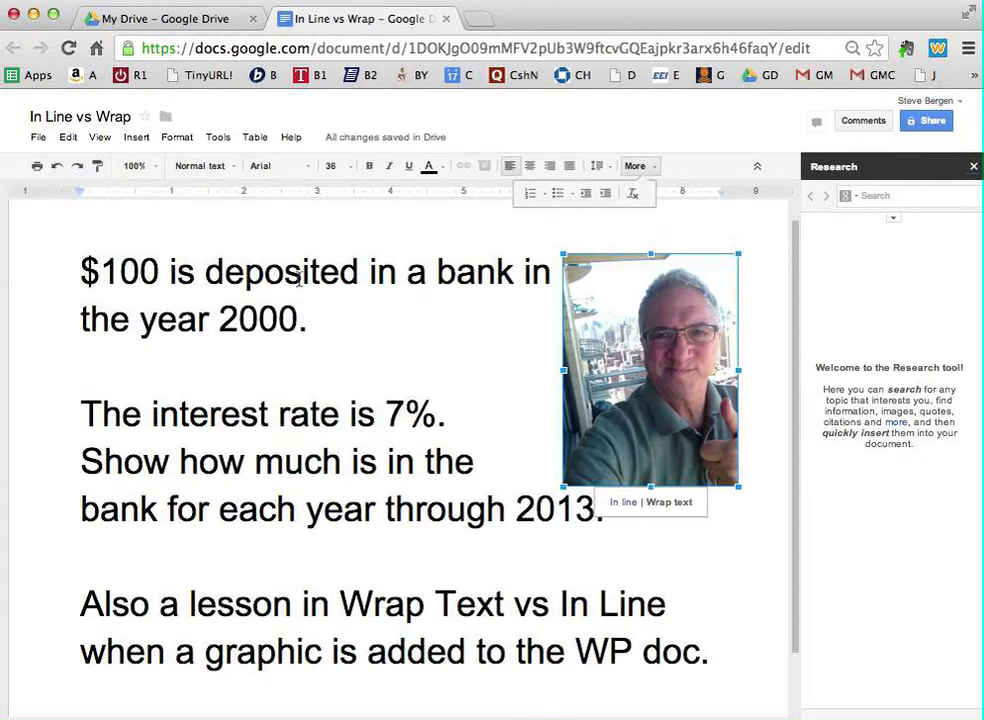
Insert two blank lines above the first sentence beside the wrapped photo and remove them again
{"action": "left_click", "coordinate": [67, 210]}
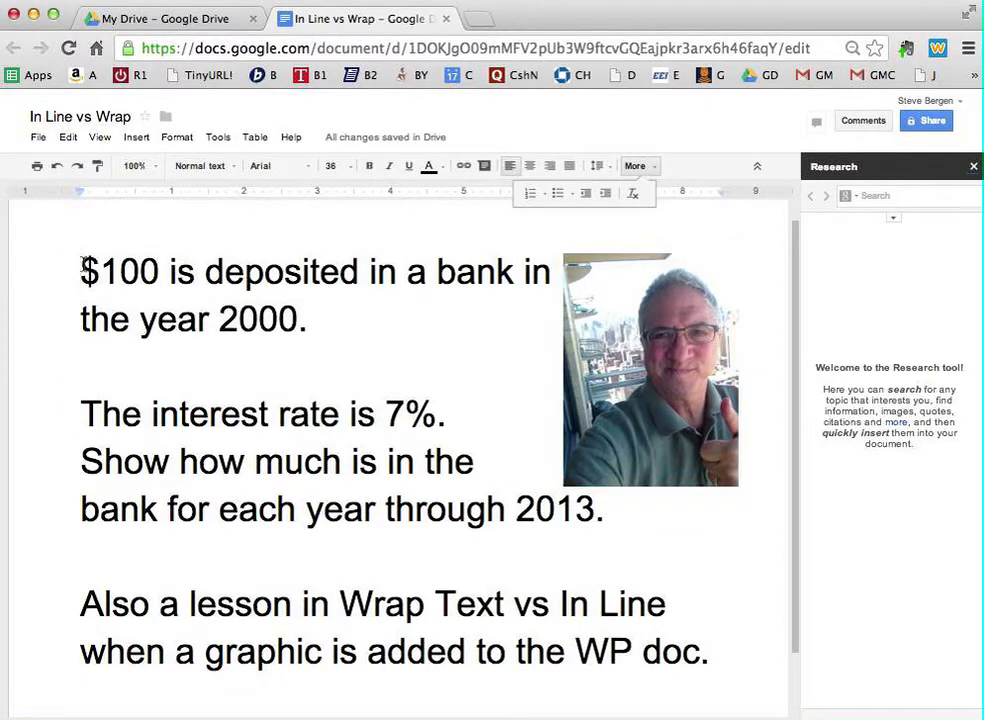
{"action": "key", "text": "Return"}
{"action": "key", "text": "Return"}
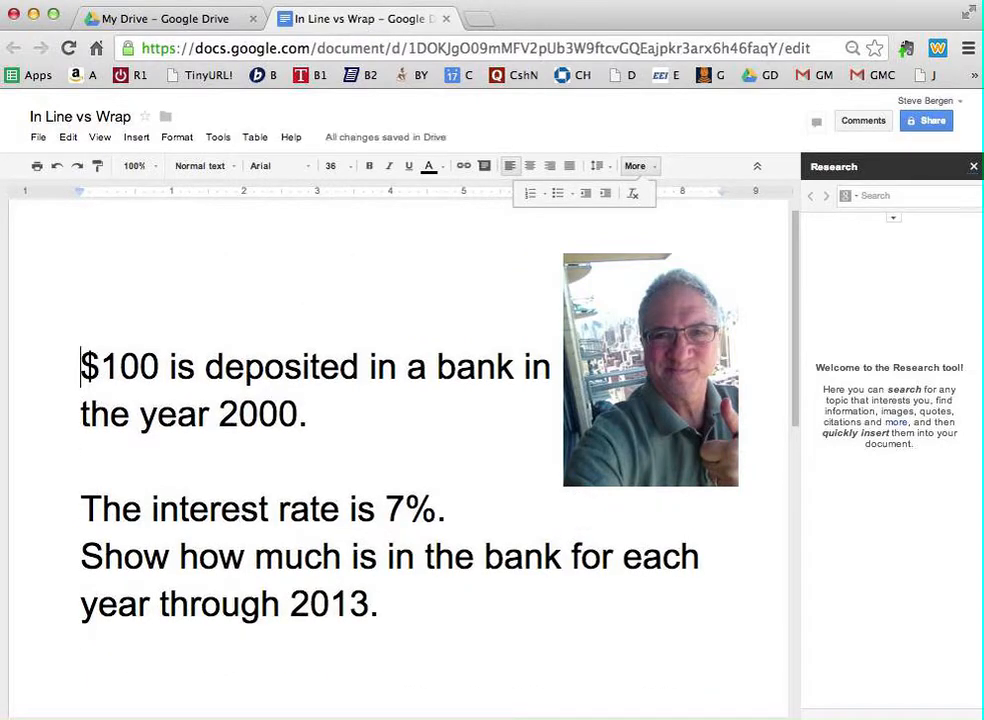
{"action": "key", "text": "BackSpace"}
{"action": "key", "text": "BackSpace"}
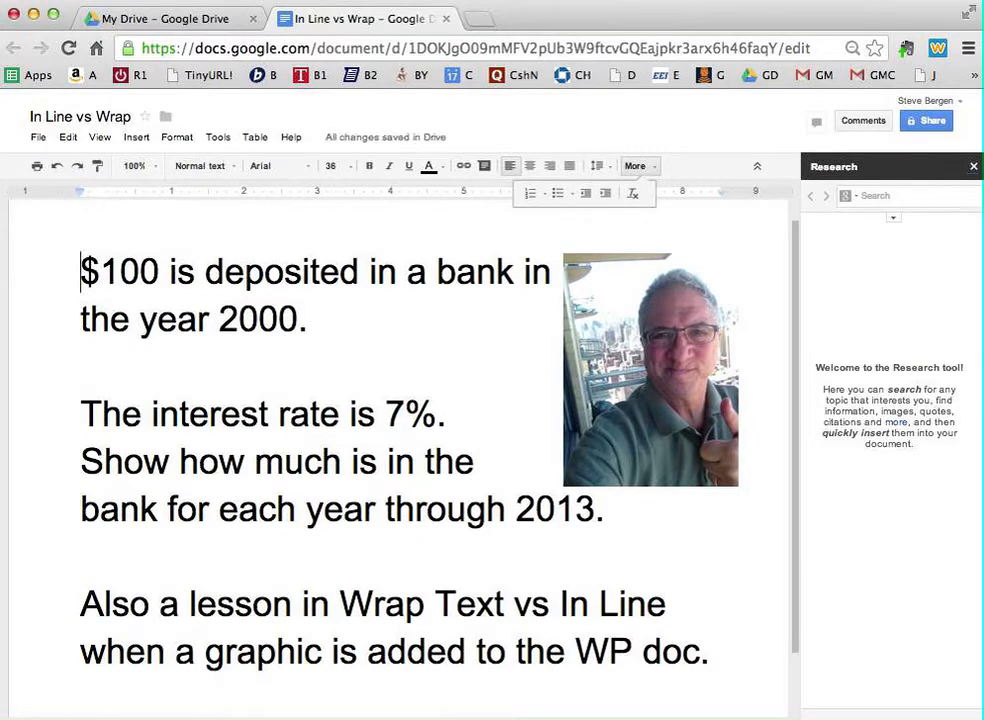
Set the photo to In line and put "$100 is deposited" on a new line below it
{"action": "left_click", "coordinate": [619, 345]}
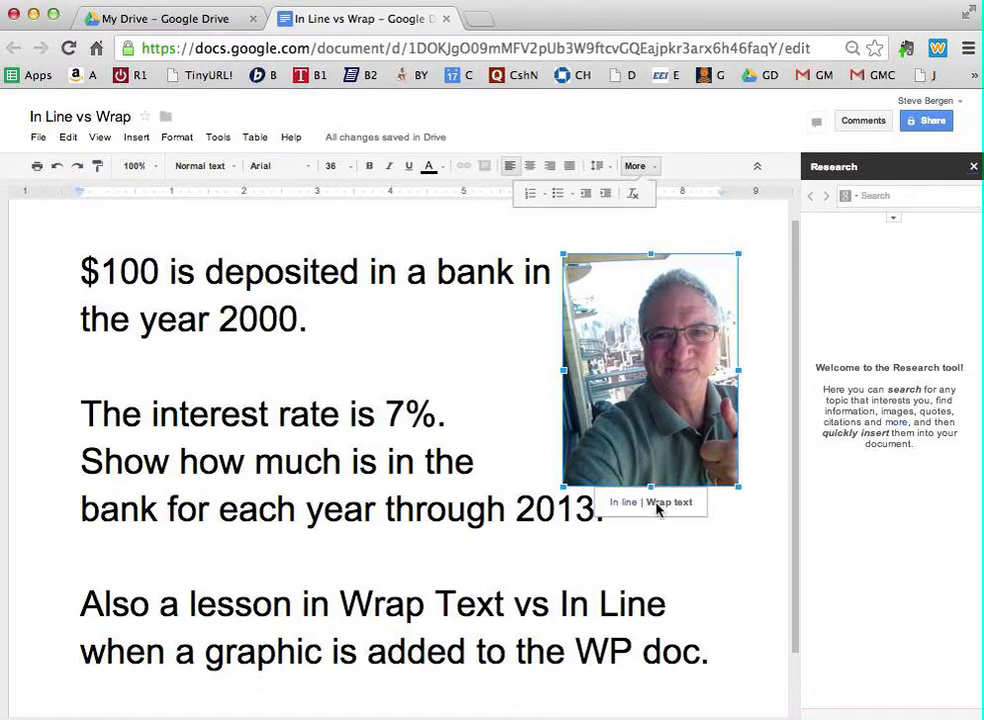
{"action": "left_click", "coordinate": [623, 503]}
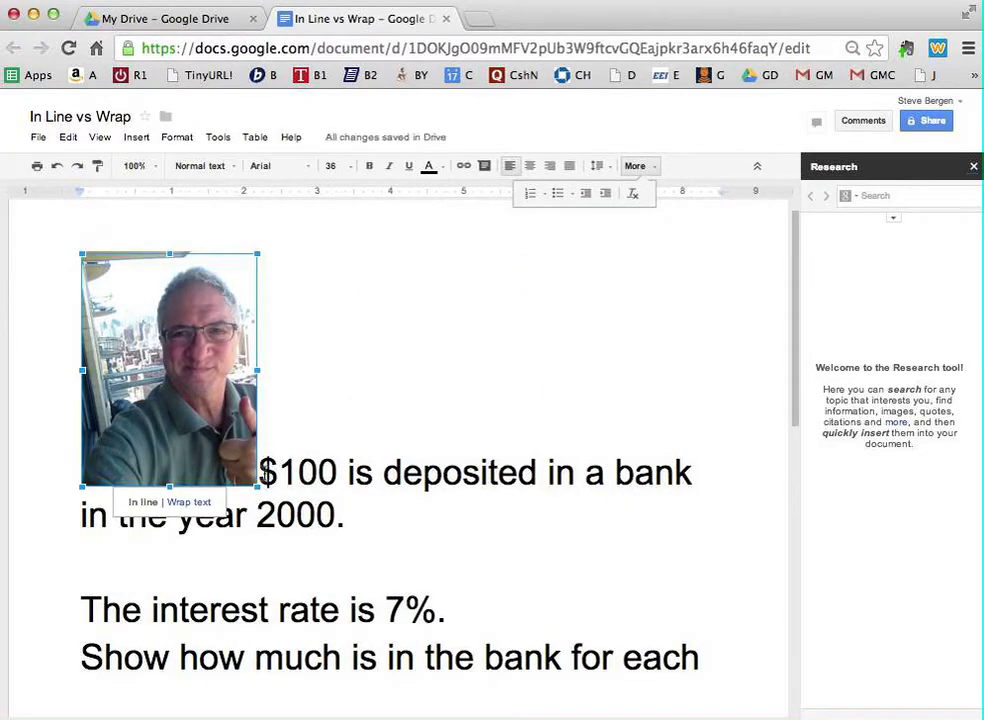
{"action": "left_click", "coordinate": [261, 473]}
{"action": "key", "text": "Return"}
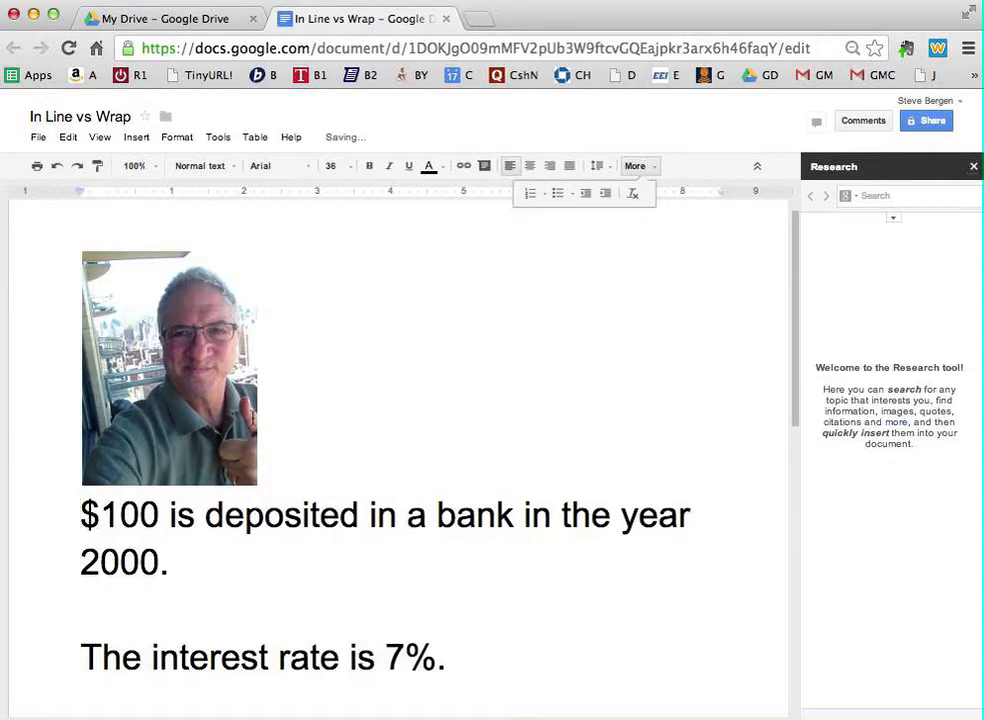
Move the in-line photo to the end of "2000." and onto the empty line above "The interest rate is 7%."
{"action": "left_click", "coordinate": [162, 270]}
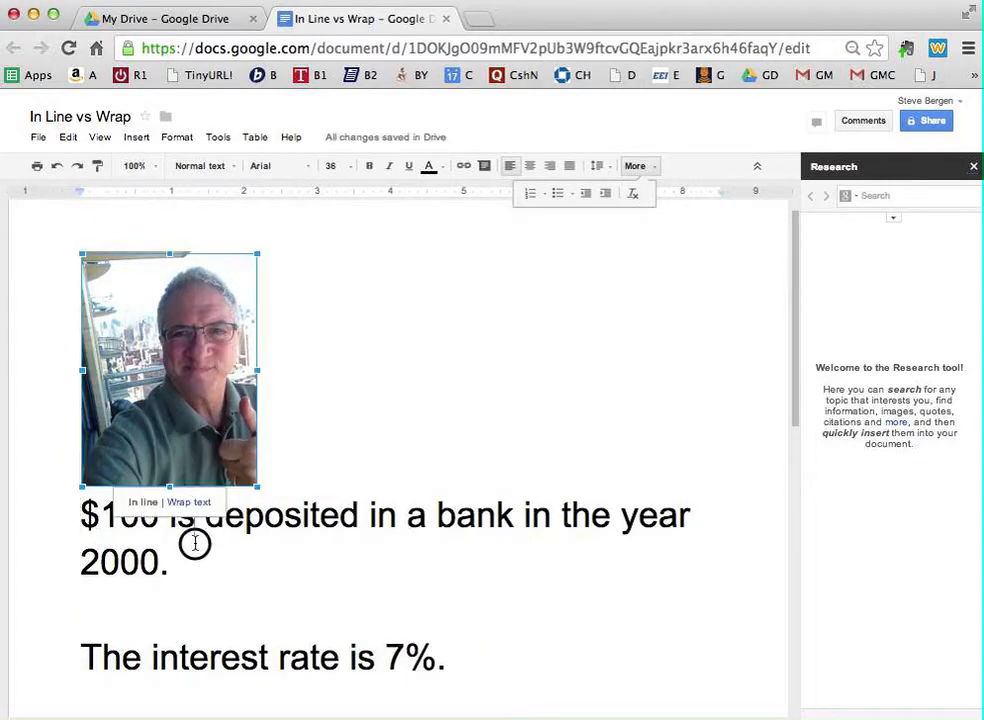
{"action": "left_click_drag", "start_coordinate": [195, 543], "coordinate": [195, 543]}
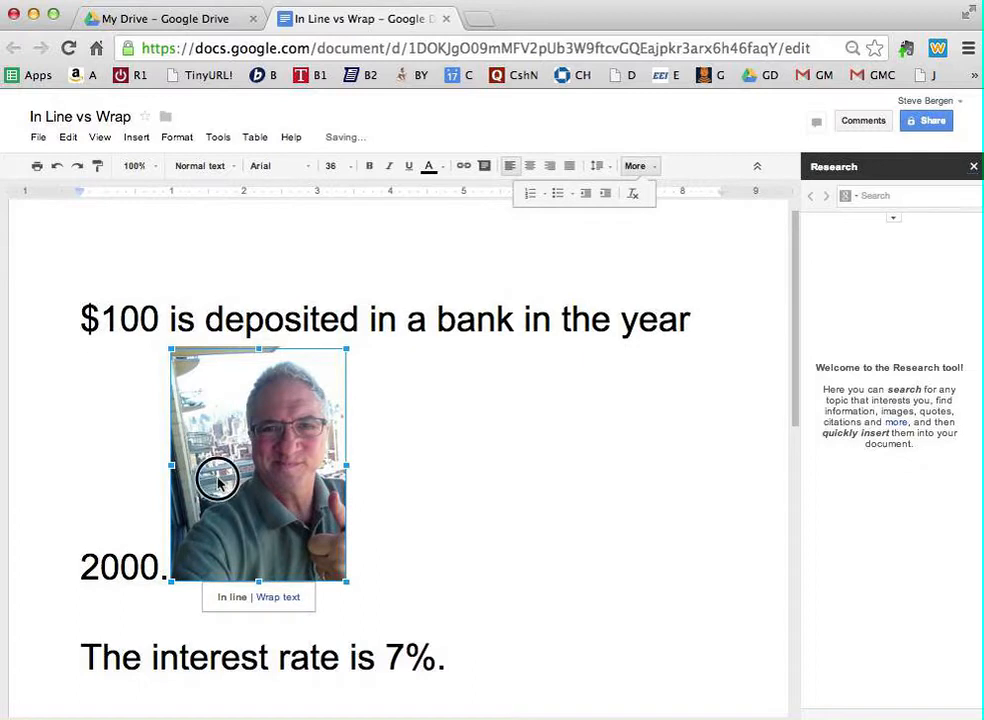
{"action": "left_click_drag", "start_coordinate": [218, 480], "coordinate": [155, 608]}
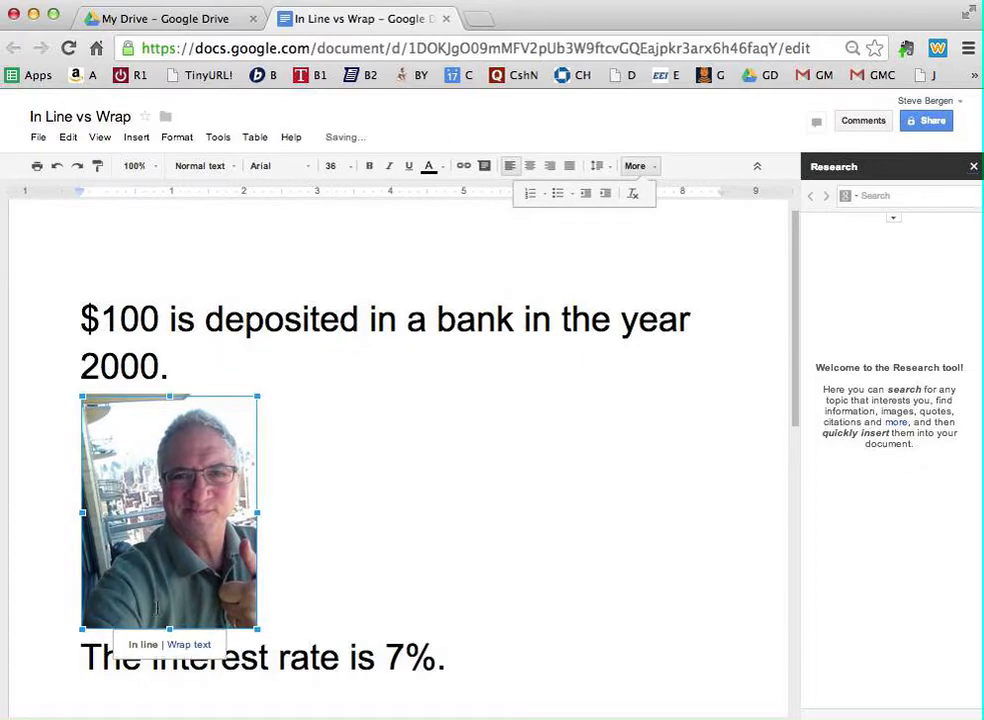
Add two line breaks before "$100" to shift the in-line photo with the text, and delete both breaks
{"action": "left_click", "coordinate": [83, 319]}
{"action": "key", "text": "Return"}
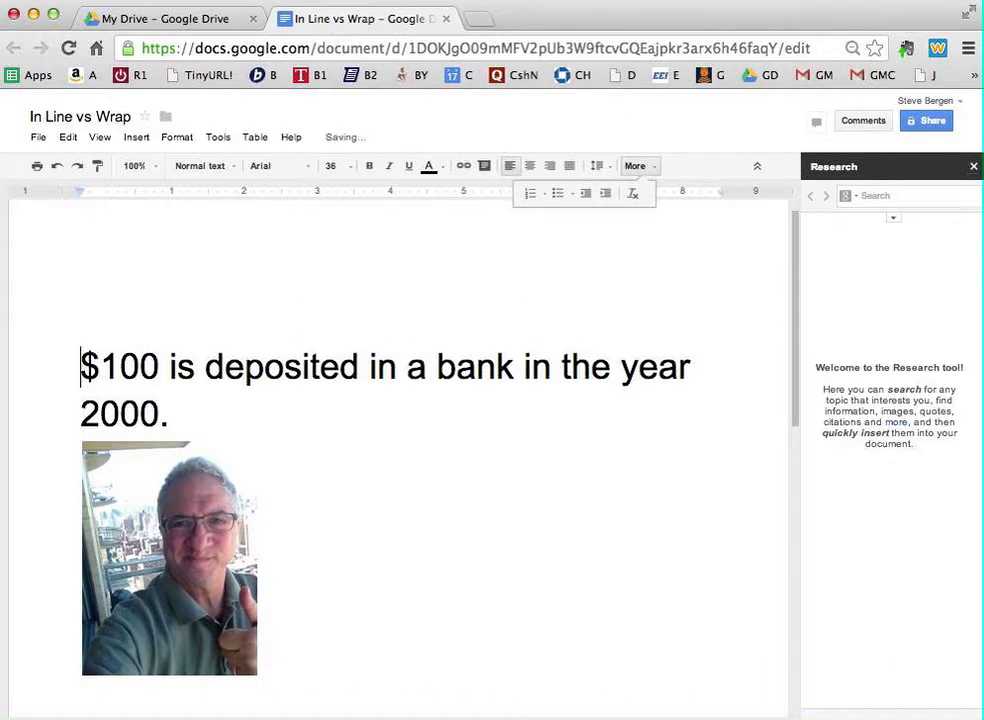
{"action": "key", "text": "Return"}
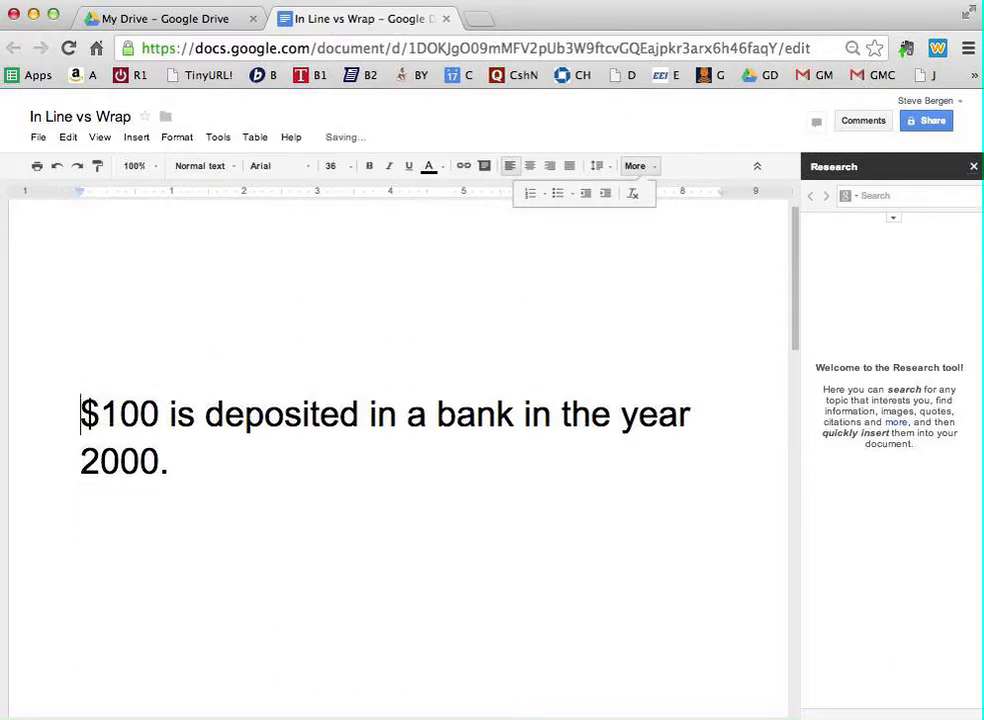
{"action": "key", "text": "BackSpace"}
{"action": "key", "text": "BackSpace"}
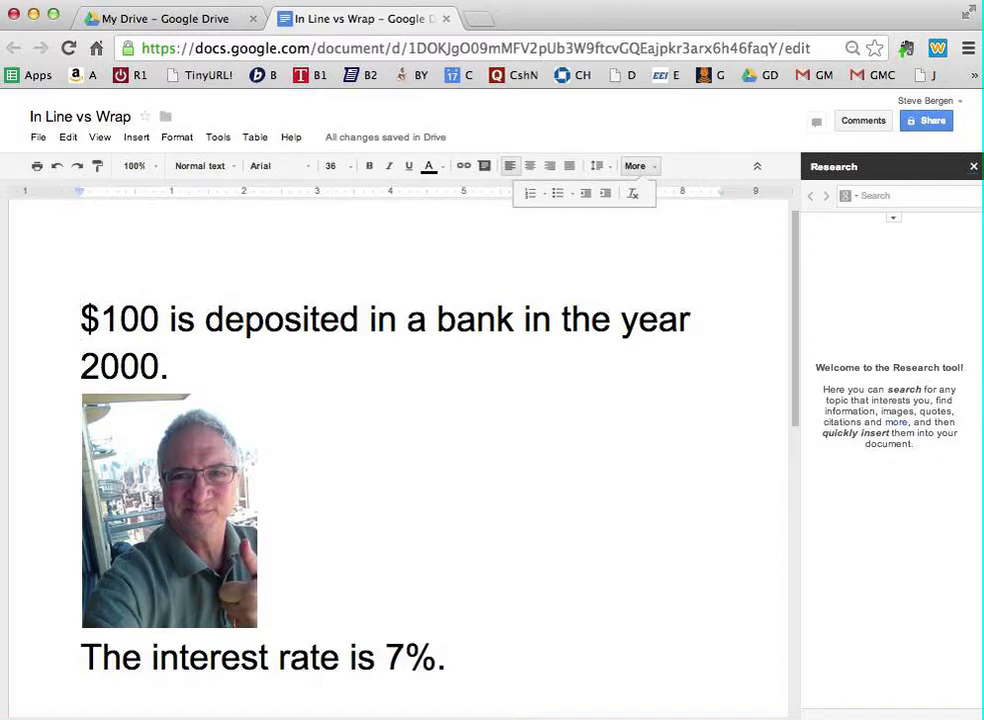
Delete the photo together with its empty line and insert the picture again in line after "2000."
{"action": "left_click", "coordinate": [149, 500]}
{"action": "key", "text": "Delete"}
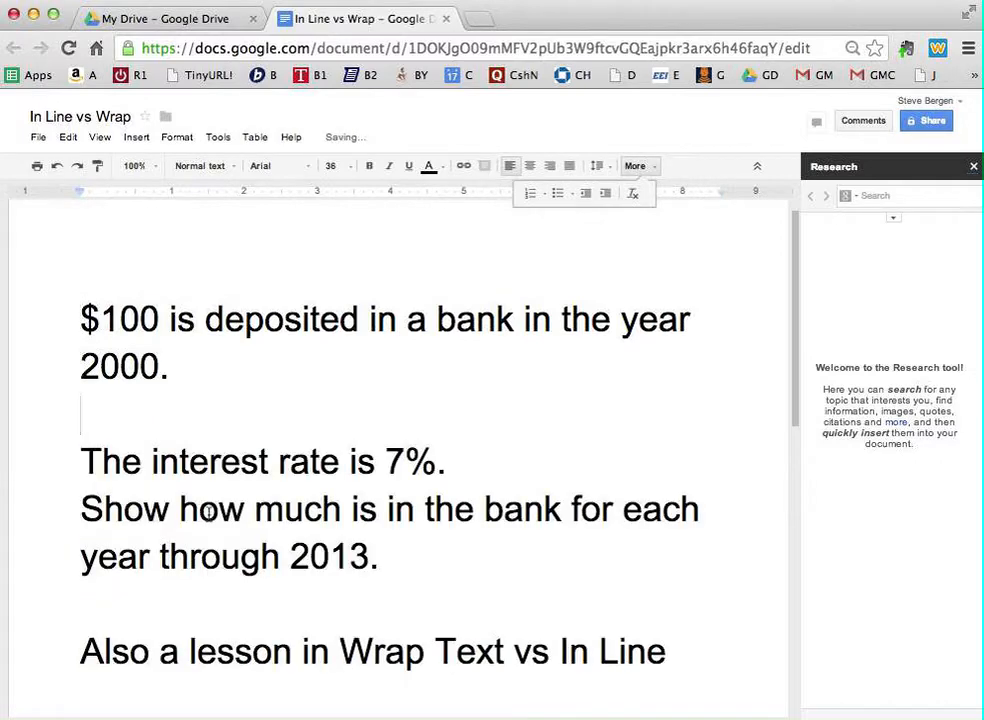
{"action": "key", "text": "BackSpace"}
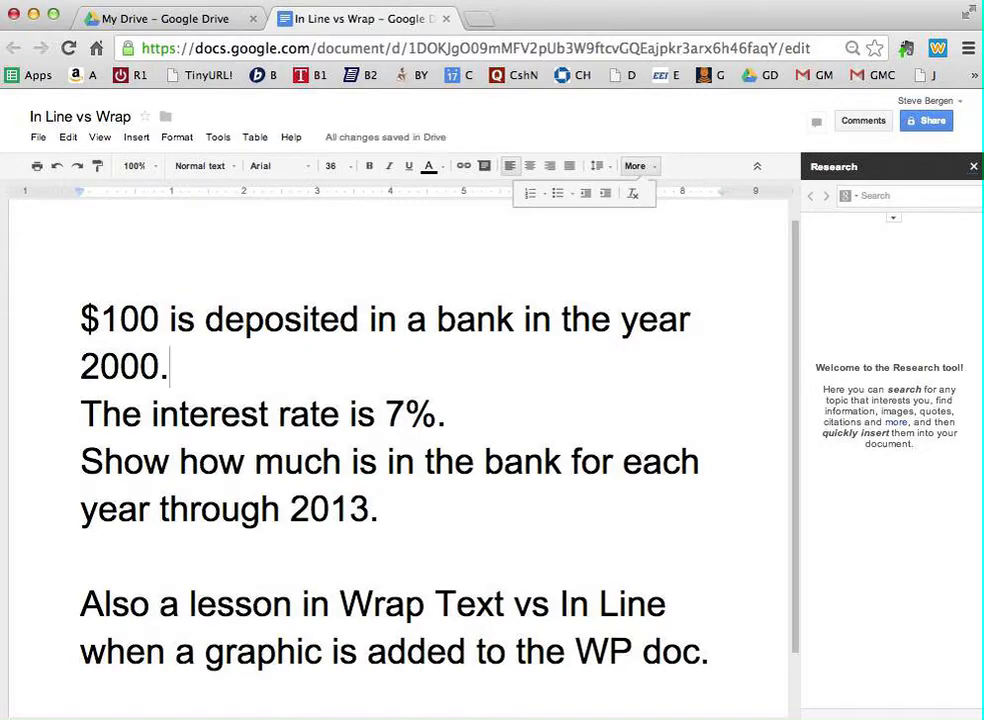
{"action": "left_click_drag", "start_coordinate": [983, 310], "coordinate": [556, 383]}
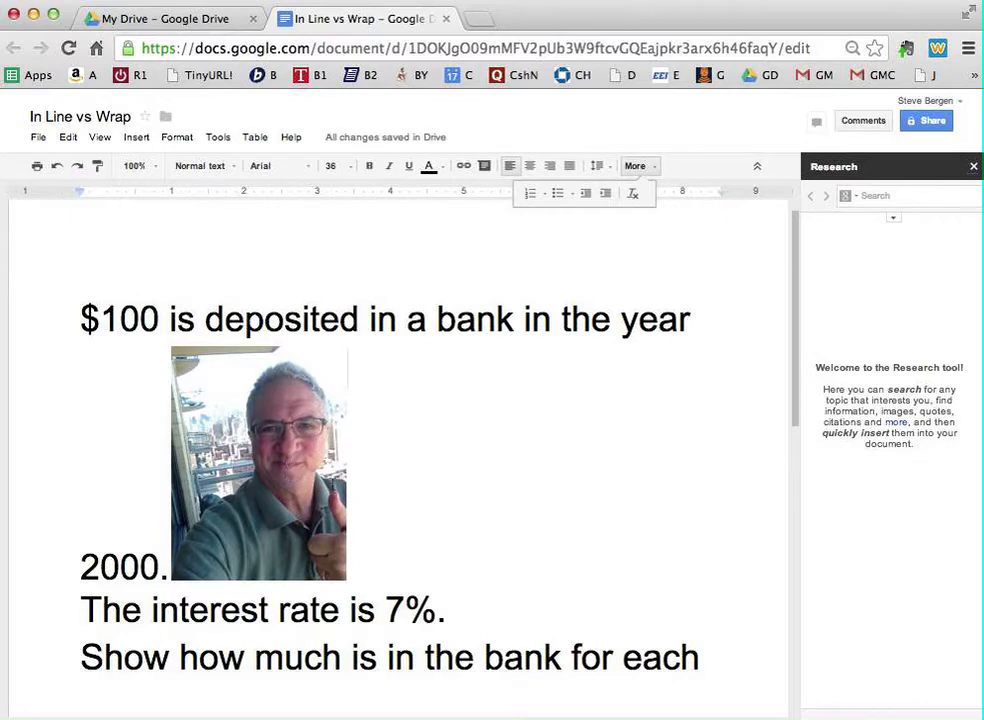
Add one line break before "$100" above the reinserted photo and delete it again
{"action": "left_click", "coordinate": [82, 320]}
{"action": "key", "text": "Return"}
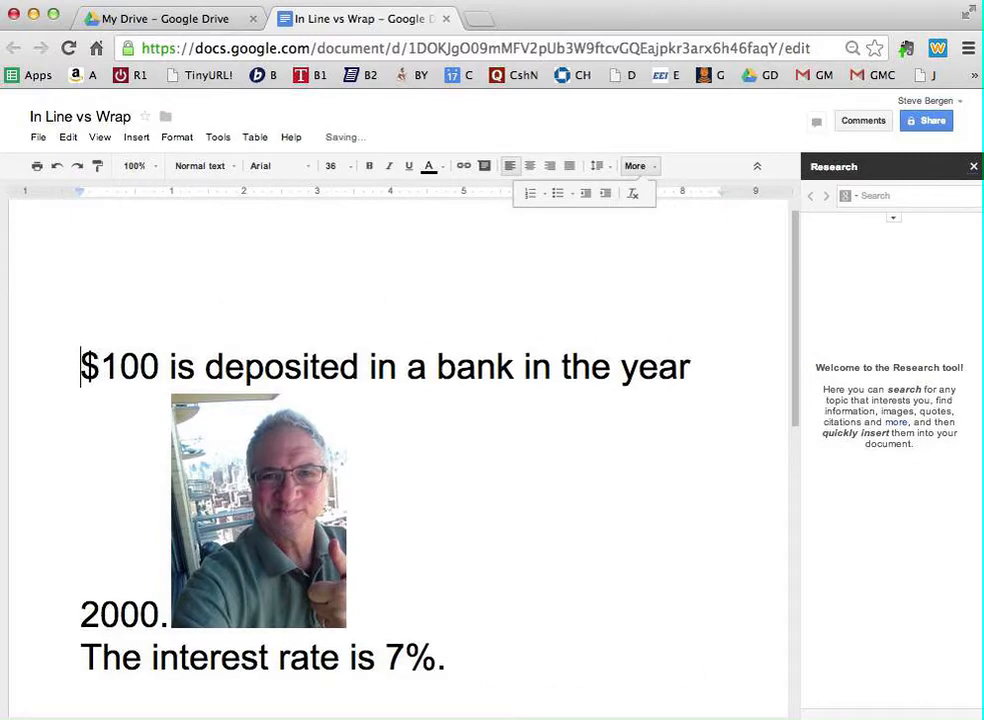
{"action": "key", "text": "BackSpace"}
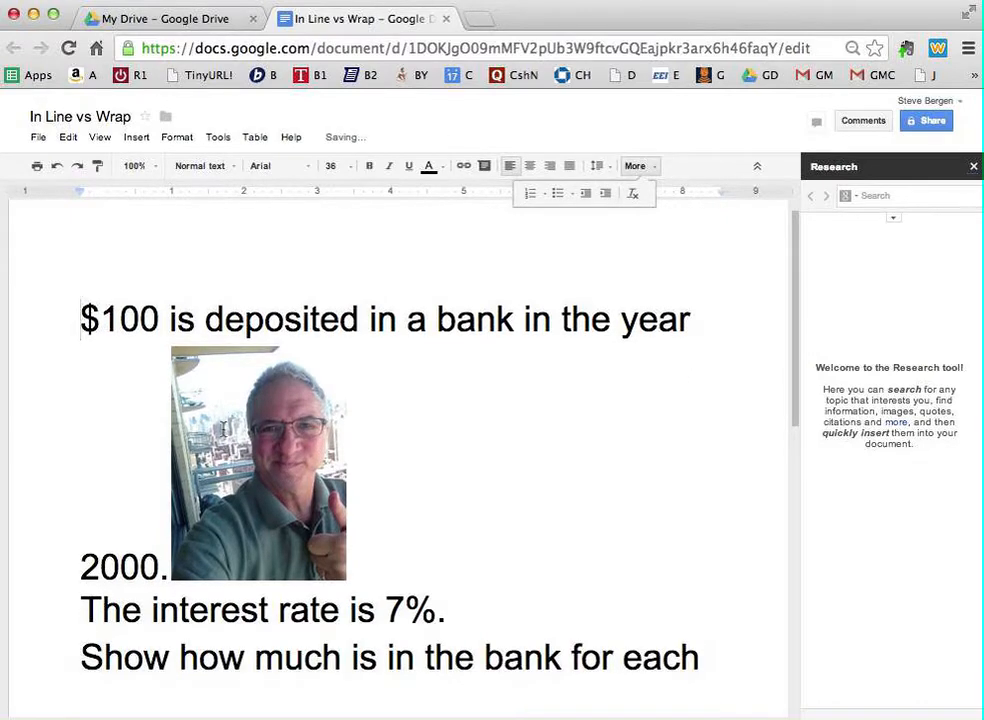
Set the photo to Wrap text and move it to the right side of the paragraphs
{"action": "left_click", "coordinate": [185, 350]}
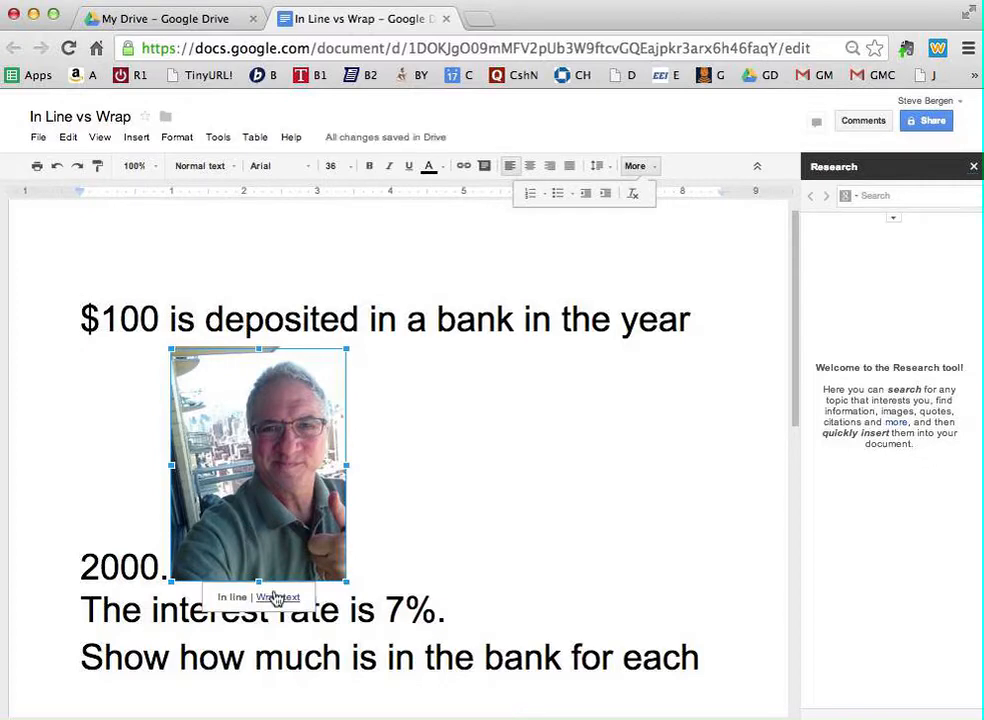
{"action": "left_click", "coordinate": [259, 594]}
{"action": "left_click_drag", "start_coordinate": [275, 475], "coordinate": [641, 415]}
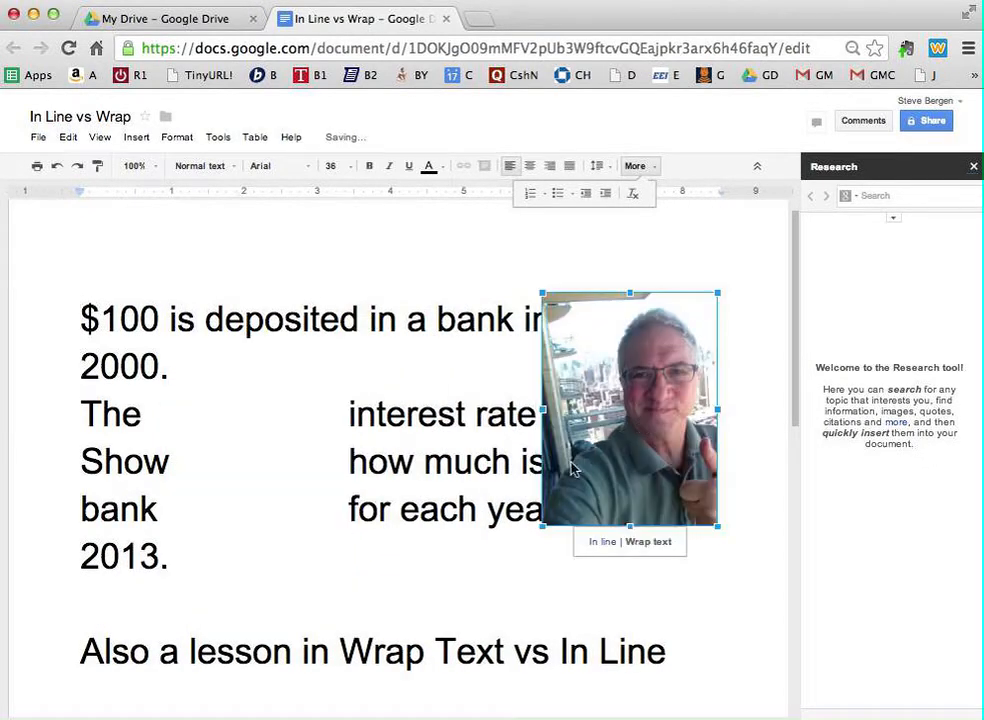
{"action": "left_click_drag", "start_coordinate": [606, 466], "coordinate": [404, 467]}
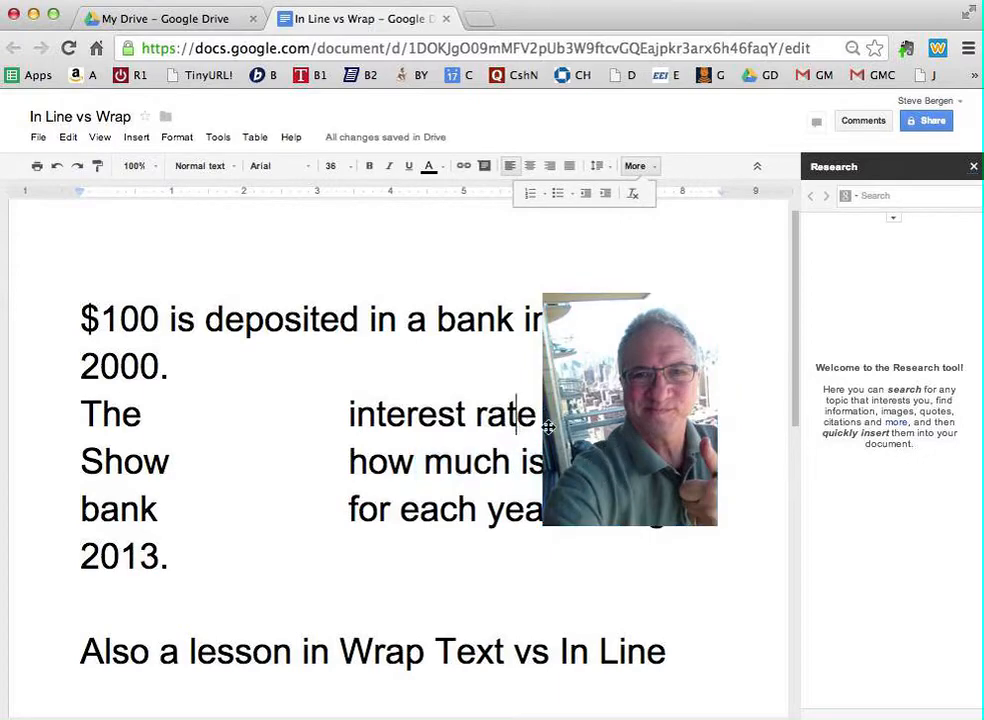
{"action": "left_click", "coordinate": [487, 428]}
{"action": "left_click_drag", "start_coordinate": [591, 438], "coordinate": [492, 486]}
{"action": "left_click", "coordinate": [580, 542]}
{"action": "left_click_drag", "start_coordinate": [564, 361], "coordinate": [564, 294]}
{"action": "left_click", "coordinate": [613, 325]}
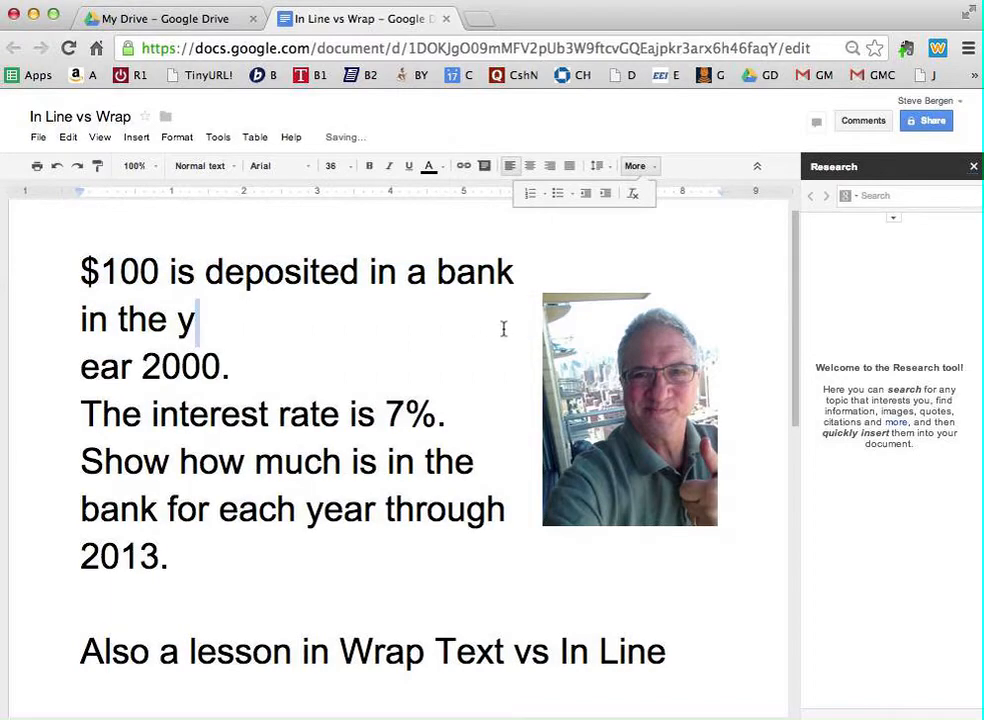
Move the photo up level with the first line and remove the stray line break inside "year"
{"action": "left_click", "coordinate": [564, 387]}
{"action": "left_click_drag", "start_coordinate": [564, 387], "coordinate": [565, 347]}
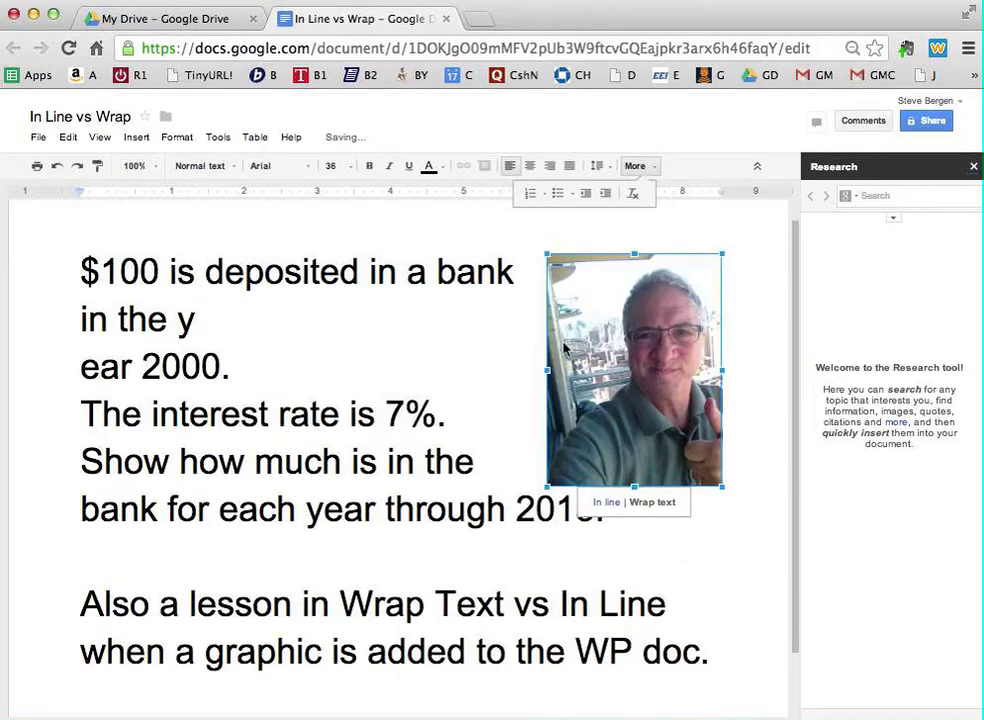
{"action": "left_click", "coordinate": [197, 322]}
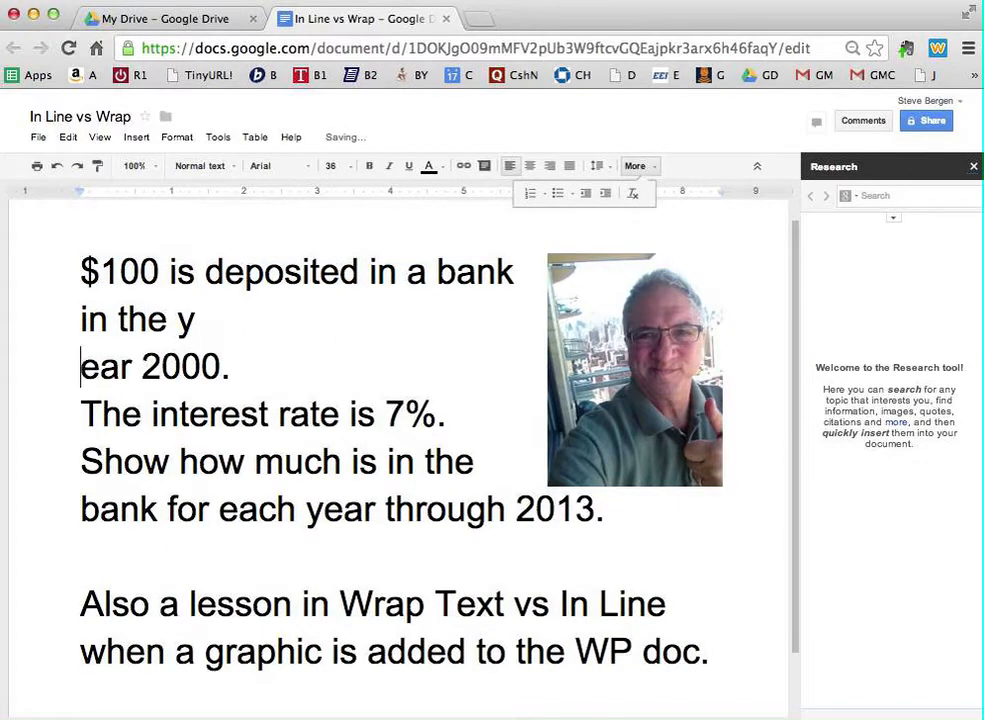
{"action": "key", "text": "BackSpace"}
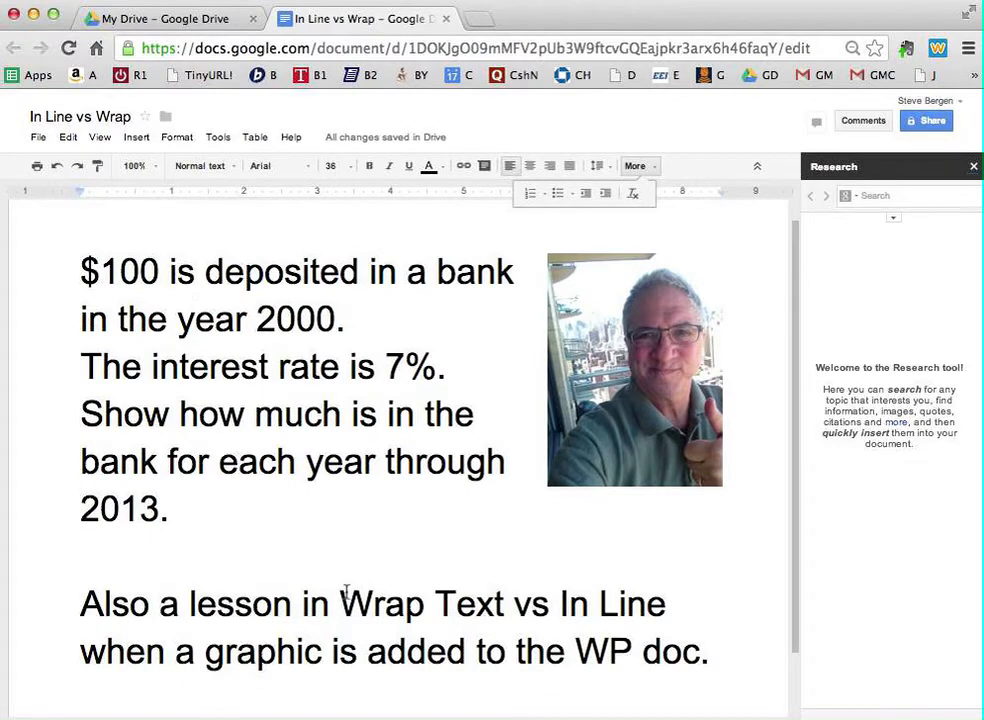
Create a new blank spreadsheet from the document
{"action": "left_click_drag", "start_coordinate": [340, 603], "coordinate": [665, 601]}
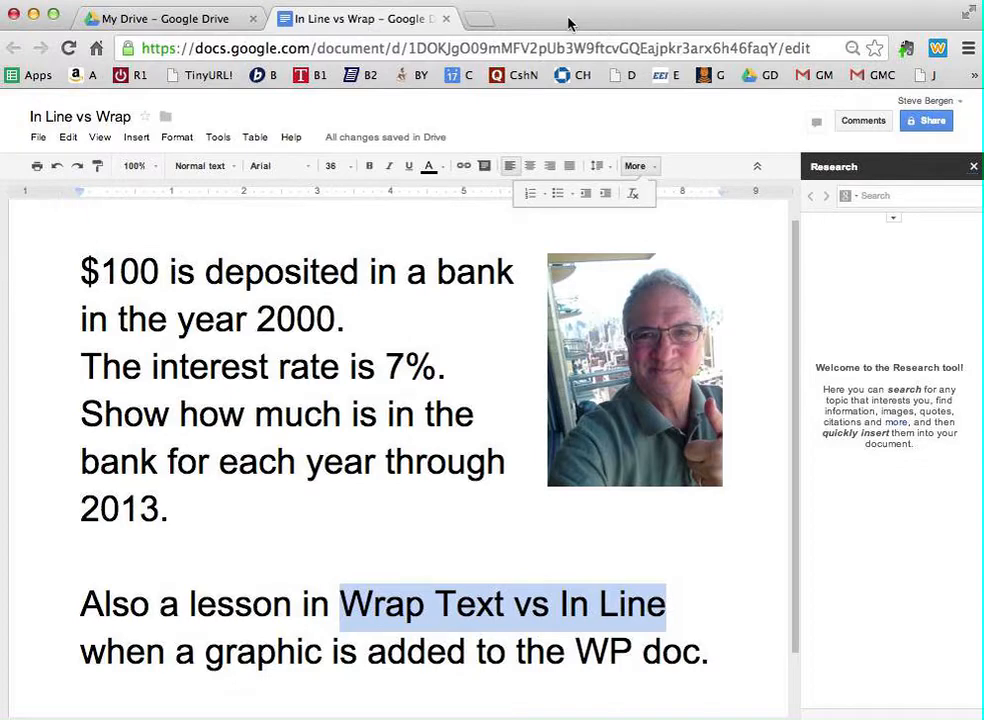
{"action": "left_click", "coordinate": [40, 137]}
{"action": "mouse_move", "coordinate": [60, 197]}
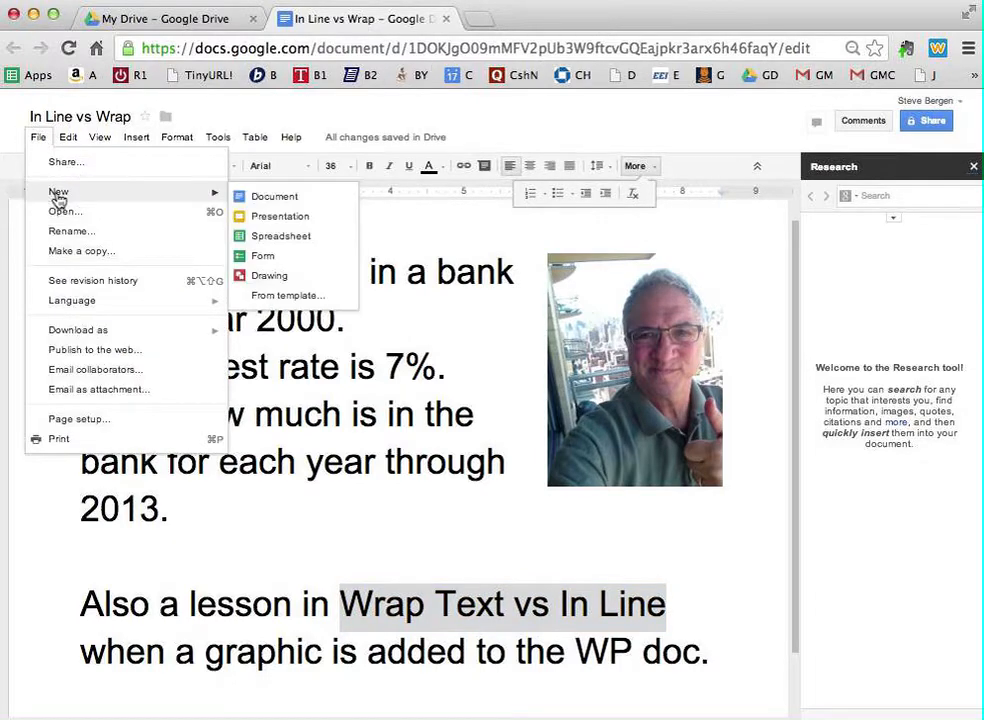
{"action": "left_click", "coordinate": [275, 237]}
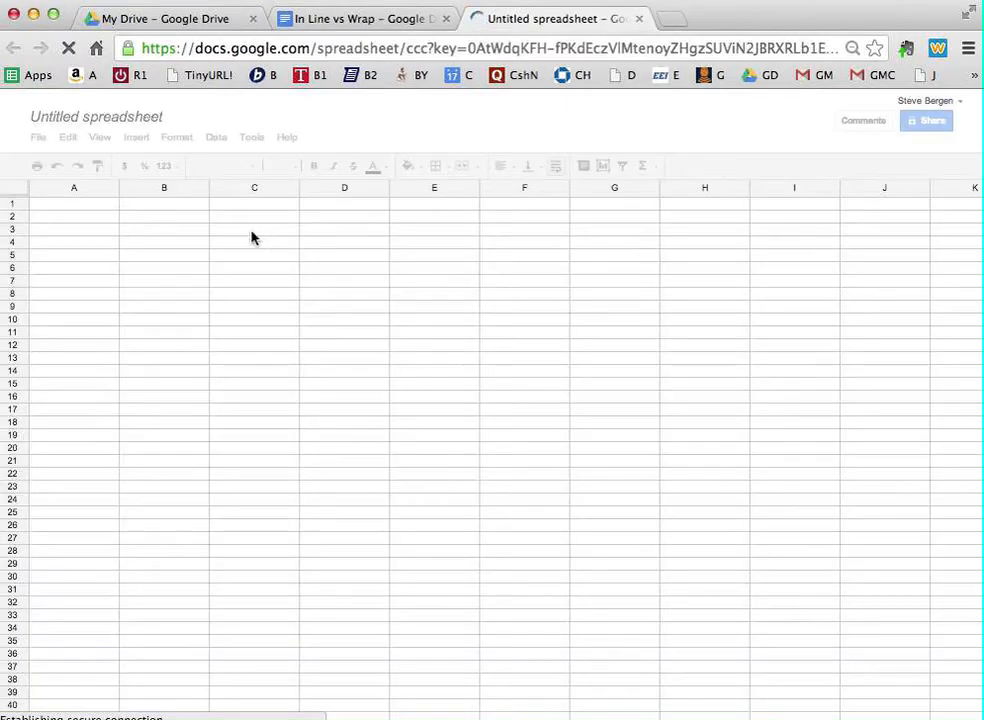
Select all cells of the new spreadsheet and set the font size to 18
{"action": "left_click", "coordinate": [184, 235]}
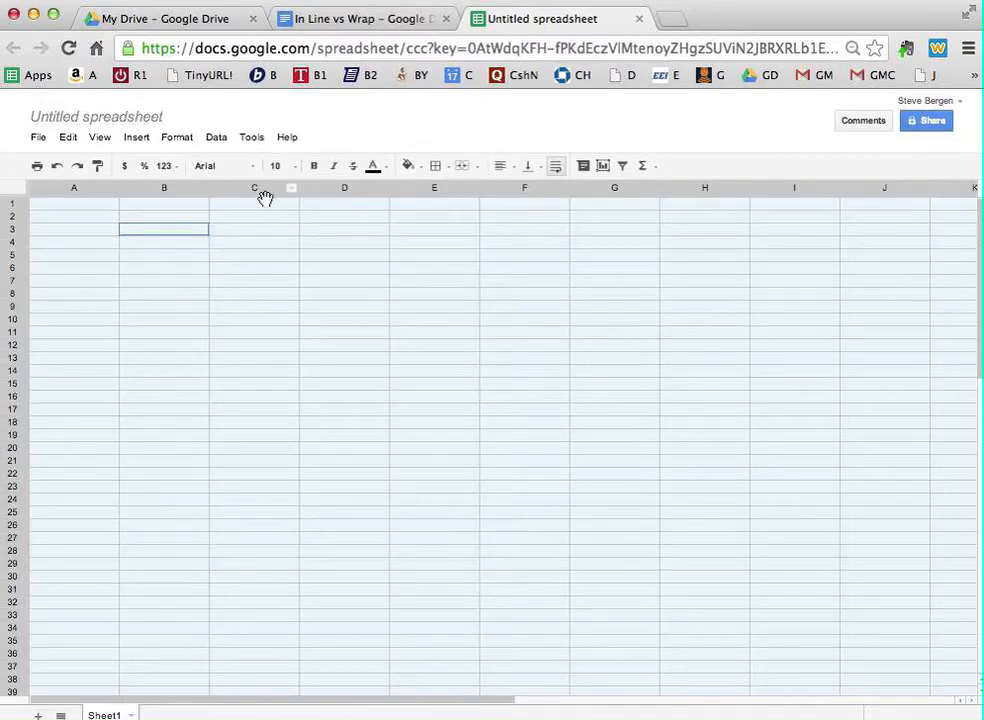
{"action": "left_click", "coordinate": [295, 174]}
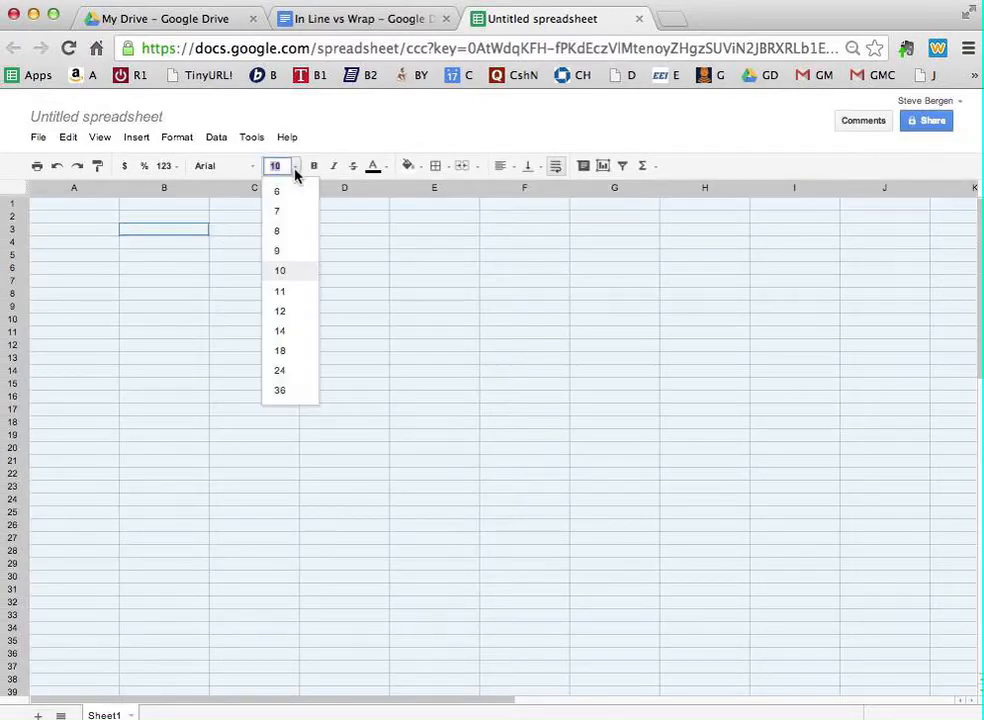
{"action": "left_click", "coordinate": [288, 351]}
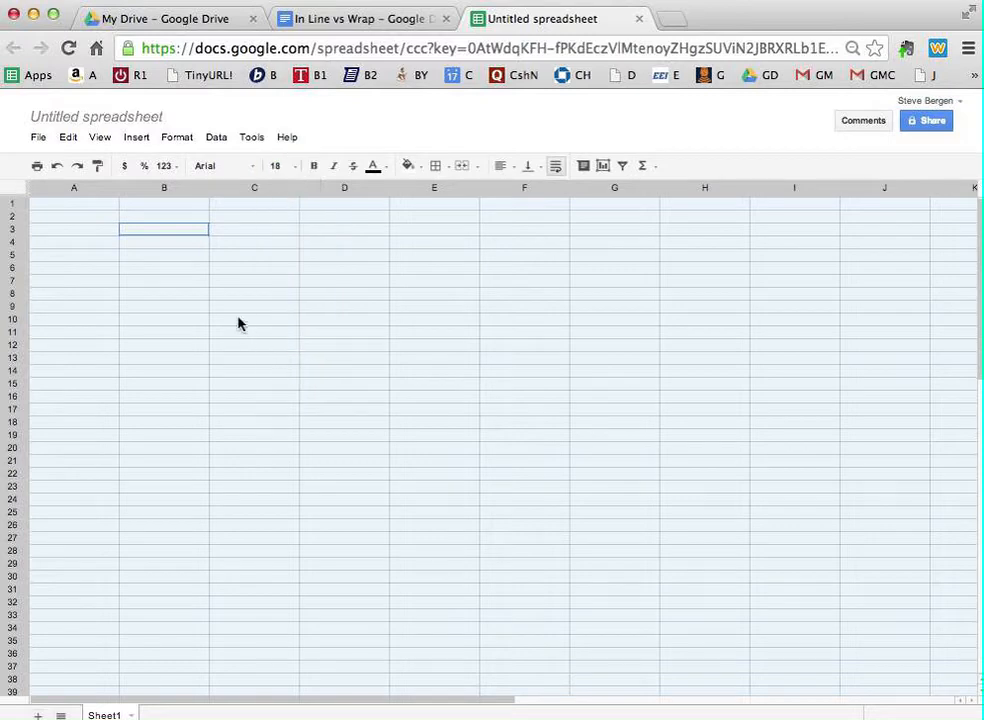
Enter the starting amount 100 in cell B3
{"action": "left_click", "coordinate": [168, 209]}
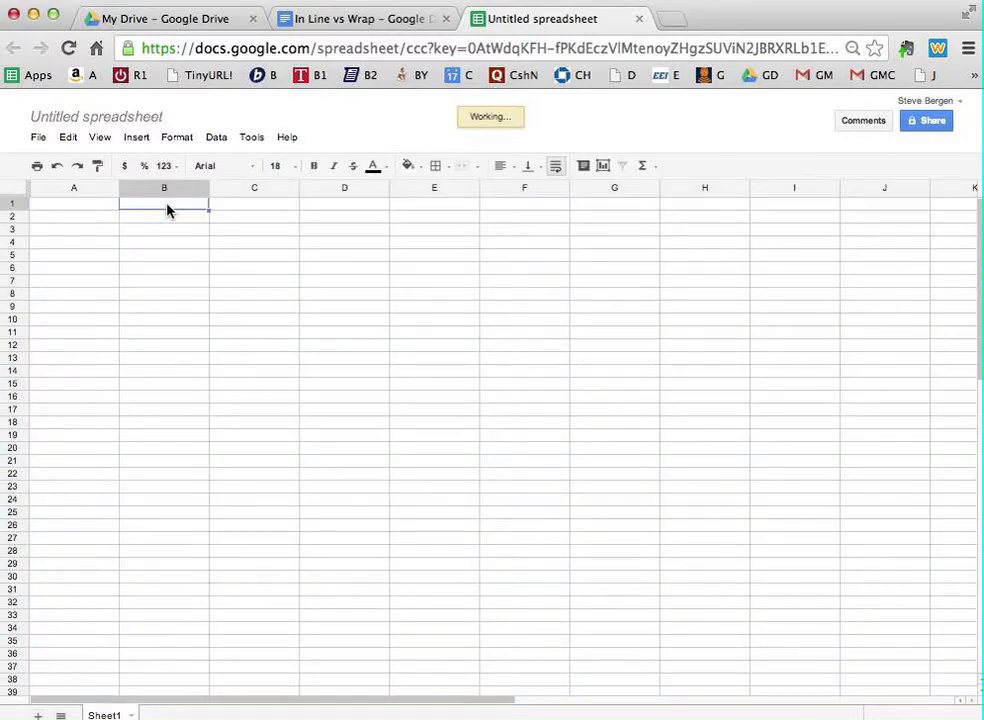
{"action": "left_click", "coordinate": [149, 232]}
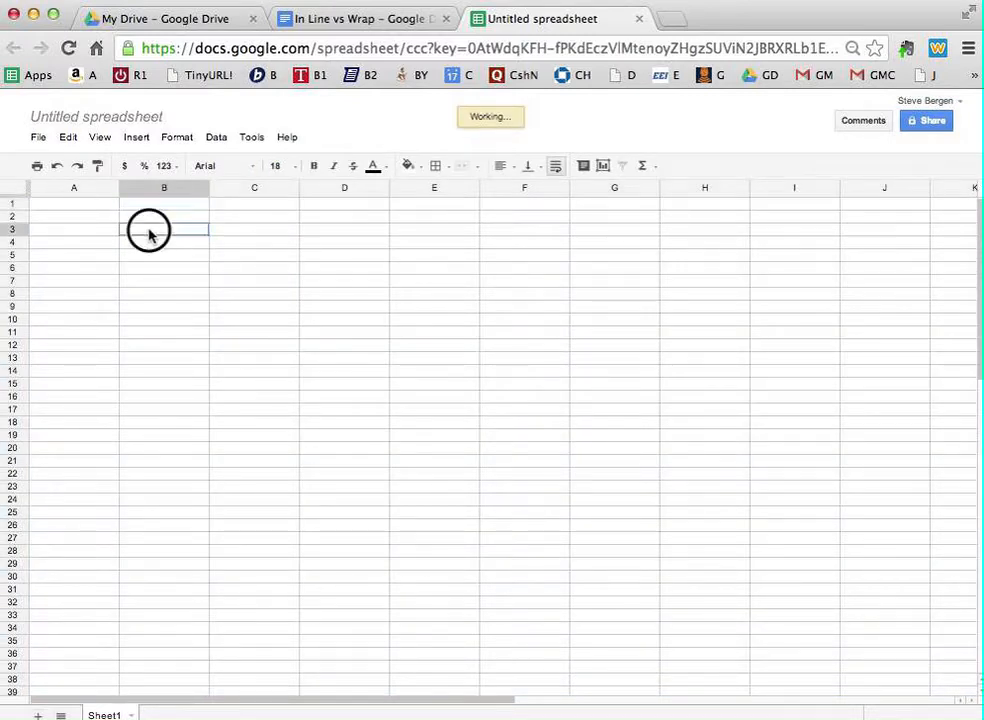
{"action": "type", "text": "100"}
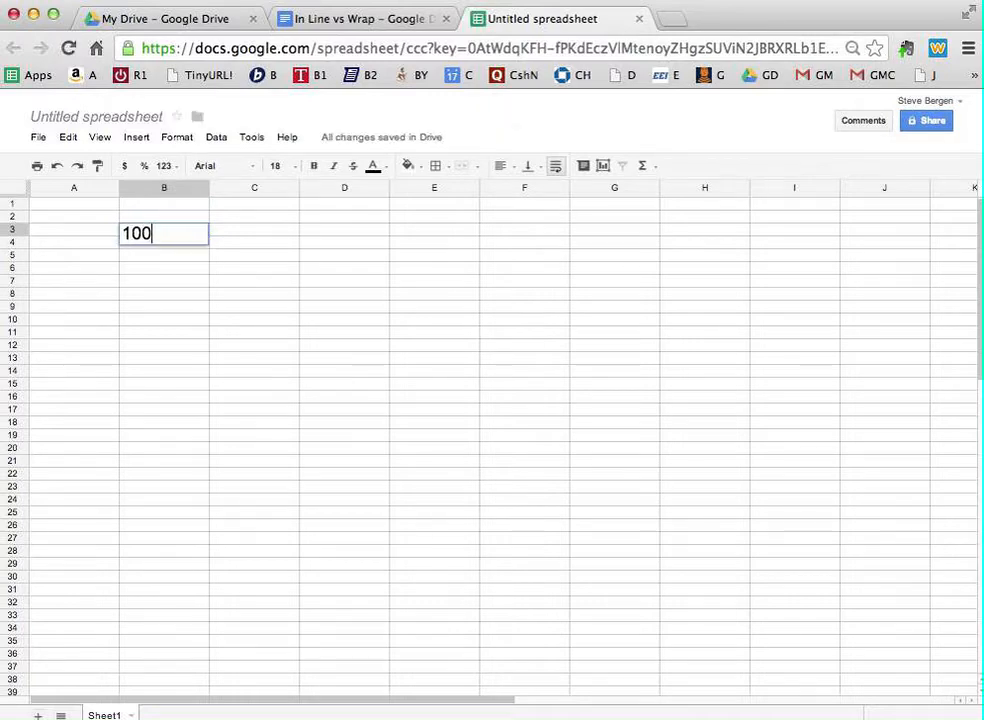
{"action": "key", "text": "Return"}
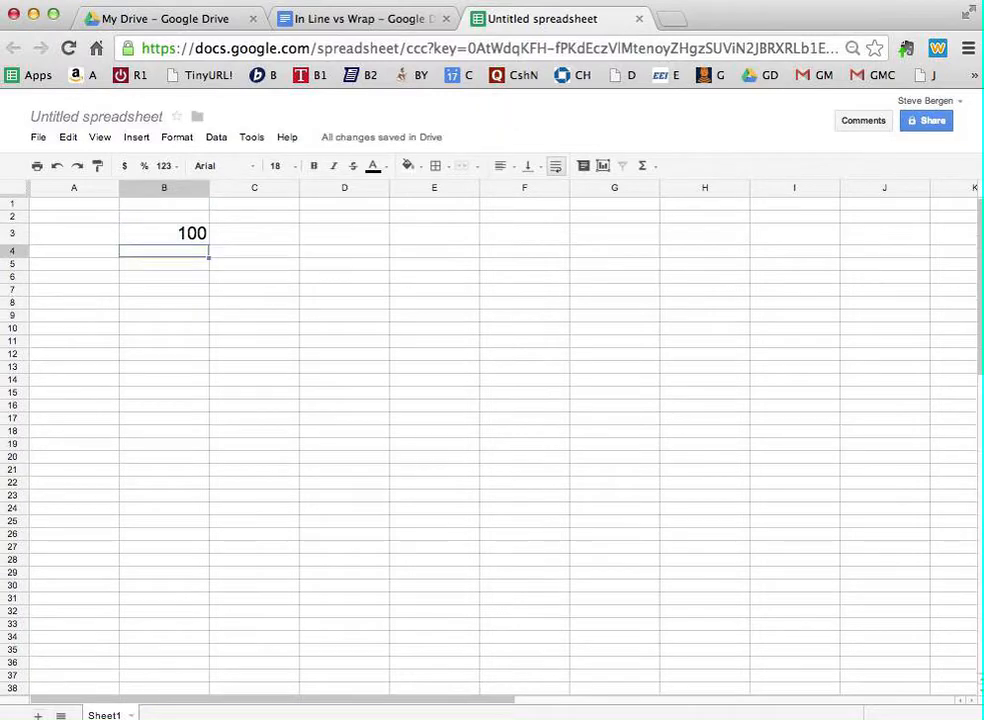
Enter the years 2000 and 2001 in cells A3 and A4
{"action": "left_click", "coordinate": [88, 237]}
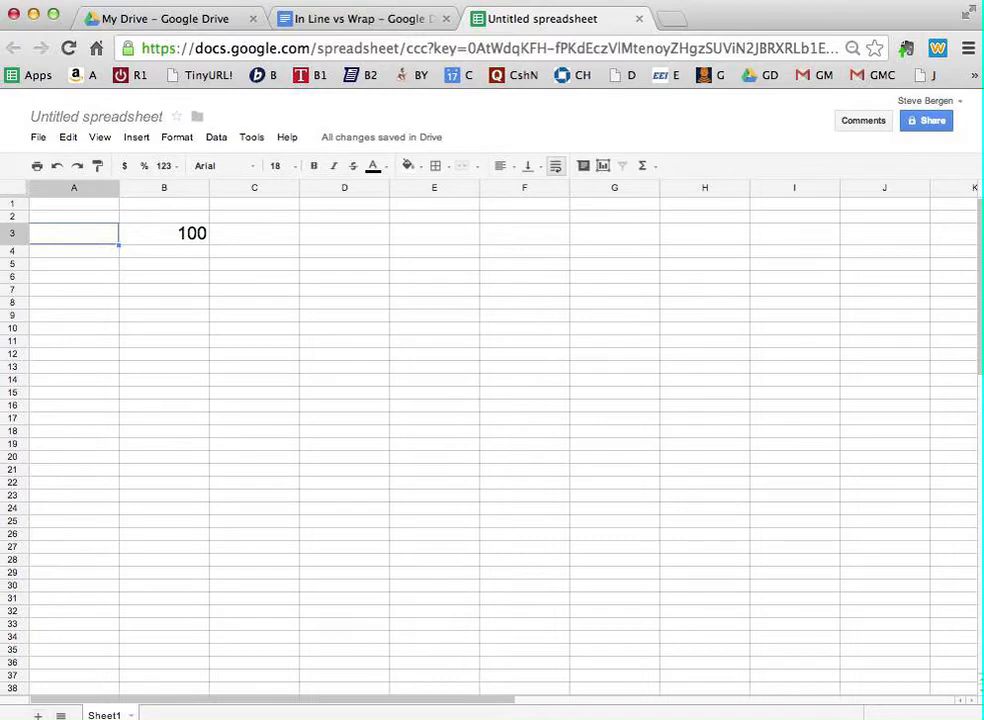
{"action": "type", "text": "2000"}
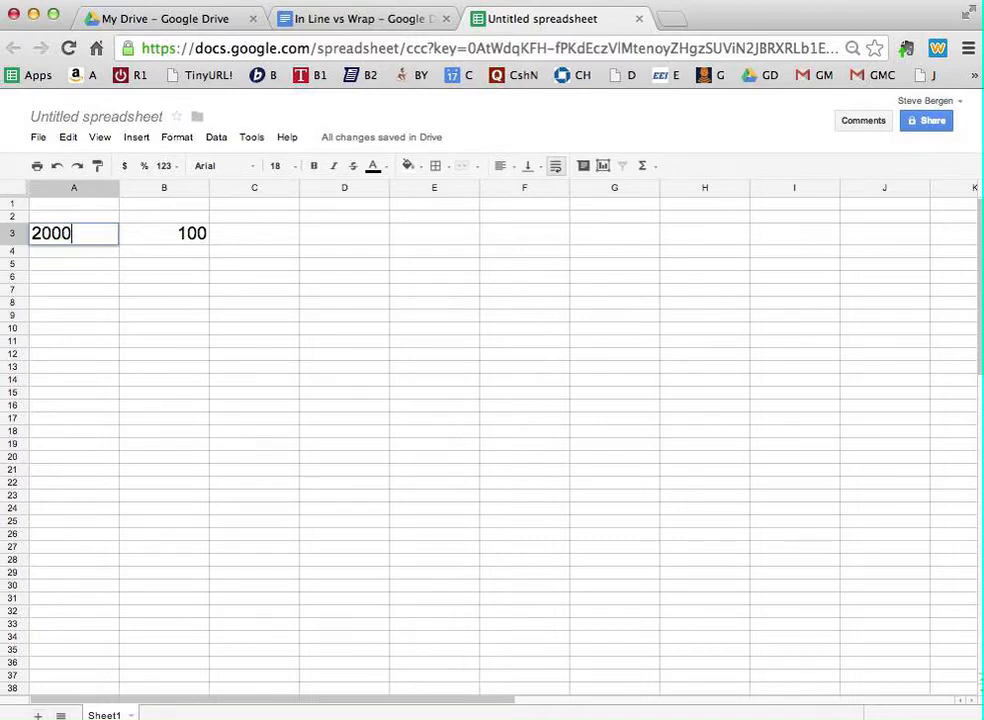
{"action": "key", "text": "Return"}
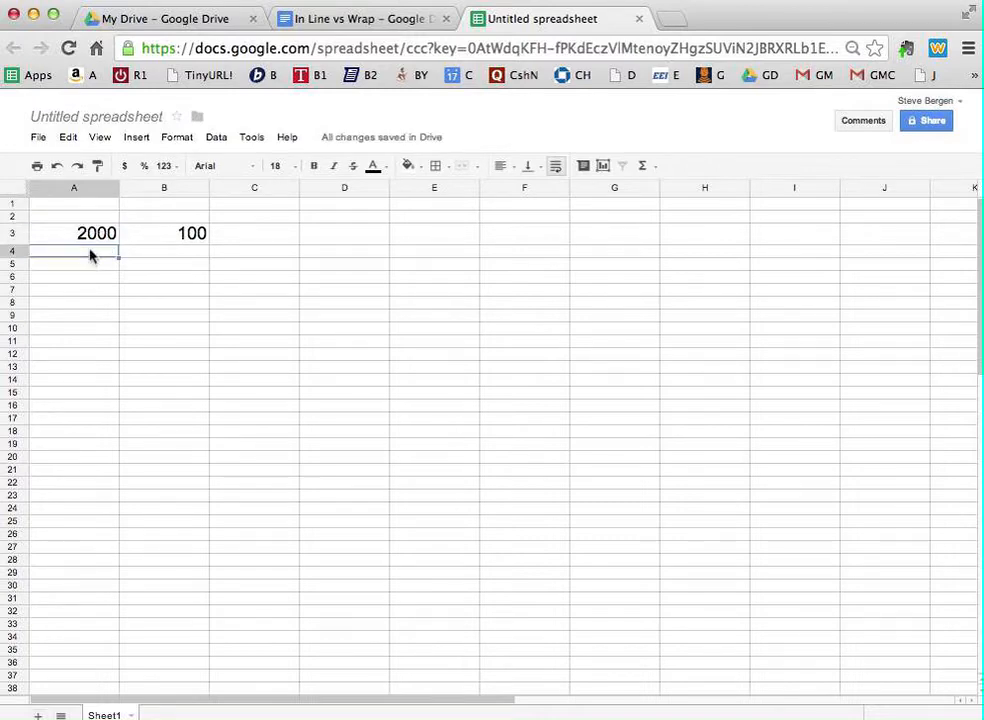
{"action": "type", "text": "2001"}
{"action": "key", "text": "Return"}
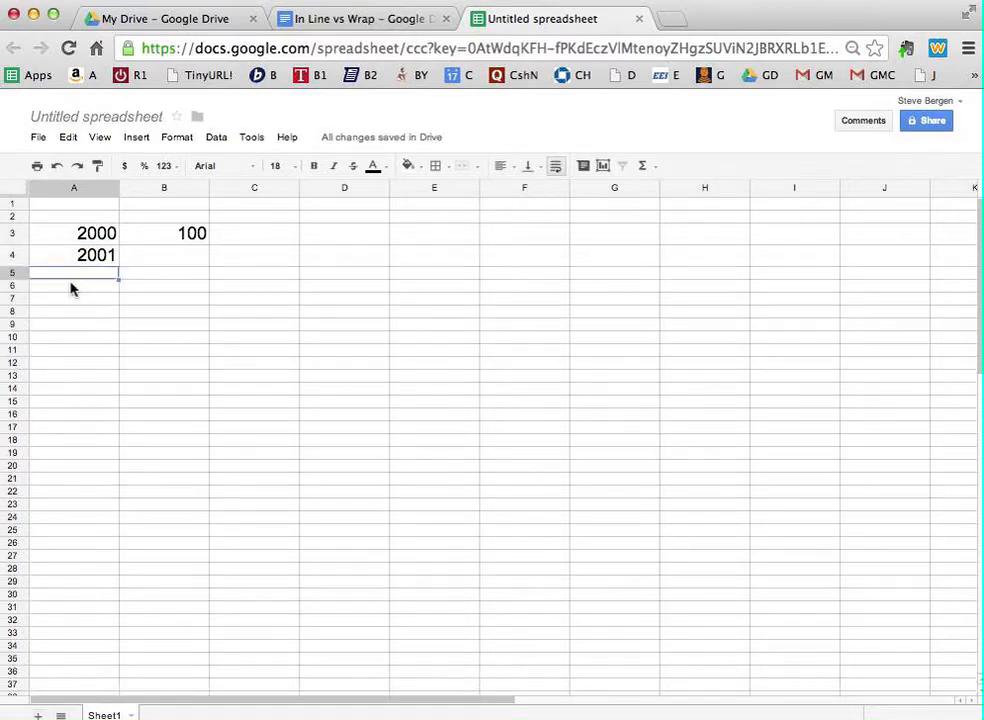
Extend the year series from A3:A4 down column A to 2018 in cell A21
{"action": "left_click", "coordinate": [98, 236]}
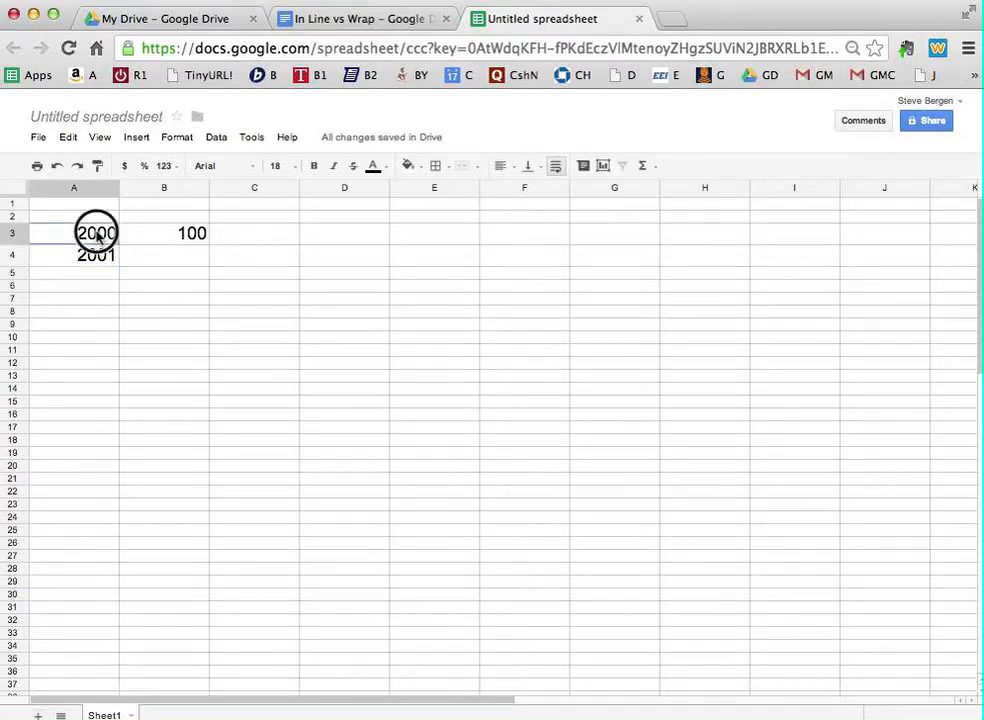
{"action": "left_click_drag", "start_coordinate": [97, 236], "coordinate": [97, 264]}
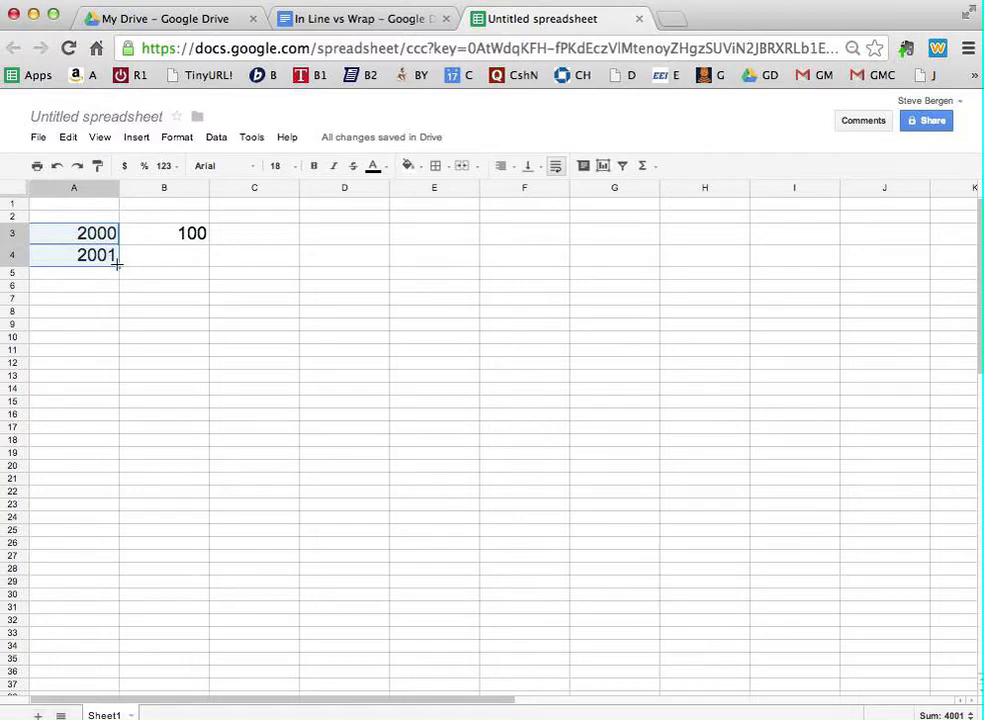
{"action": "left_click_drag", "start_coordinate": [117, 263], "coordinate": [88, 476]}
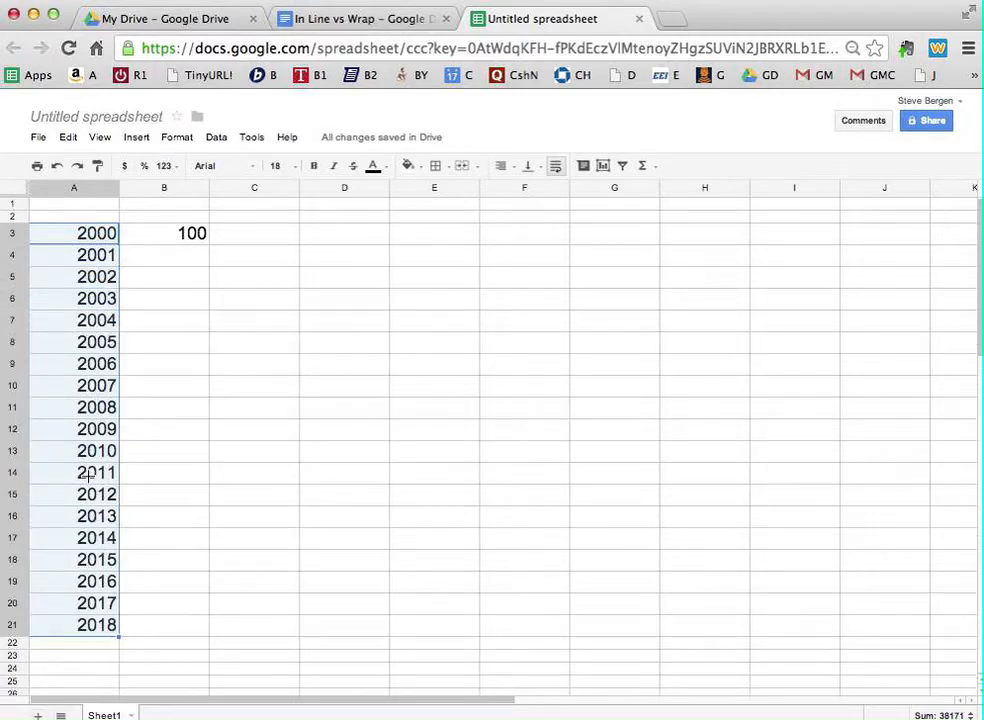
Clear the years 2014 through 2018 from cells A17 to A21
{"action": "left_click", "coordinate": [88, 539]}
{"action": "key", "text": "Delete"}
{"action": "key", "text": "Down"}
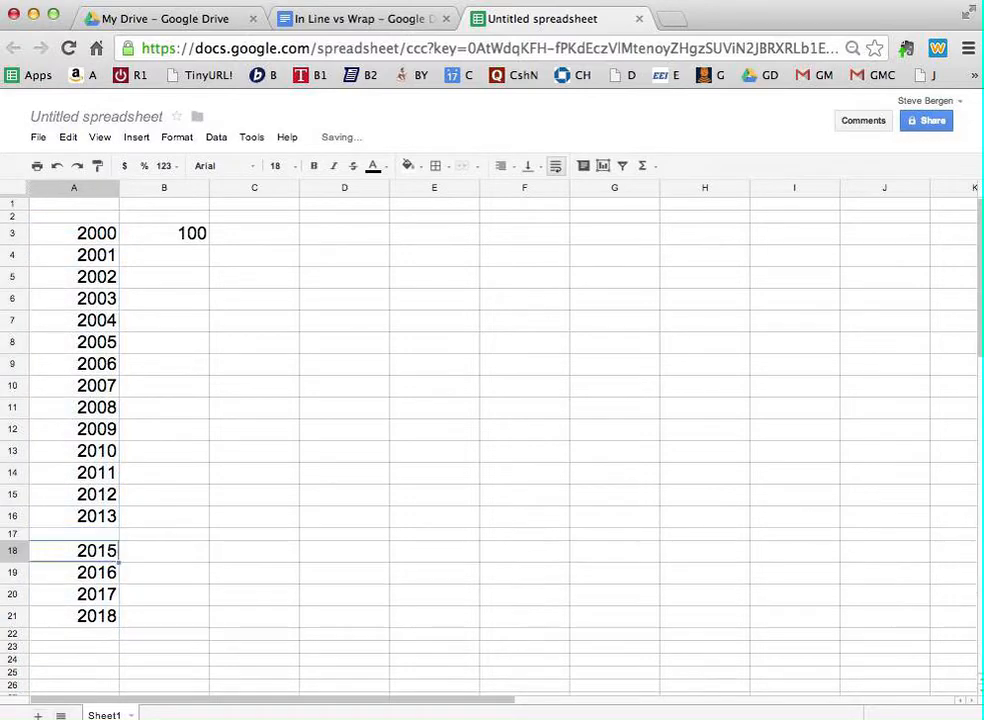
{"action": "key", "text": "Delete"}
{"action": "key", "text": "Down"}
{"action": "key", "text": "Delete"}
{"action": "key", "text": "Down"}
{"action": "key", "text": "Delete"}
{"action": "key", "text": "Down"}
{"action": "key", "text": "Delete"}
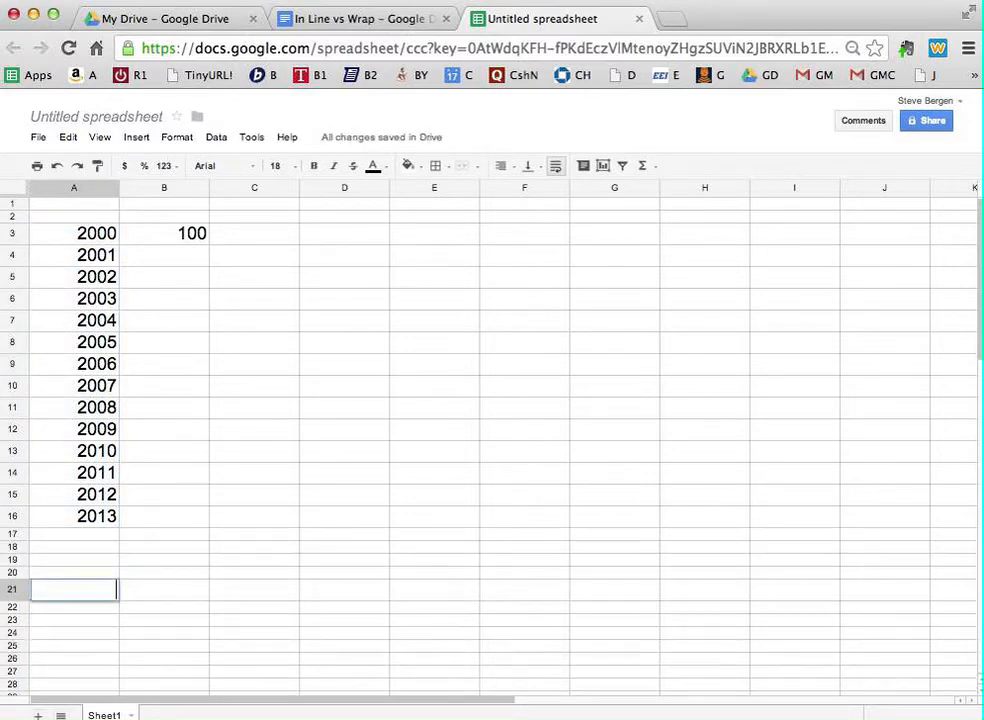
{"action": "key", "text": "Down"}
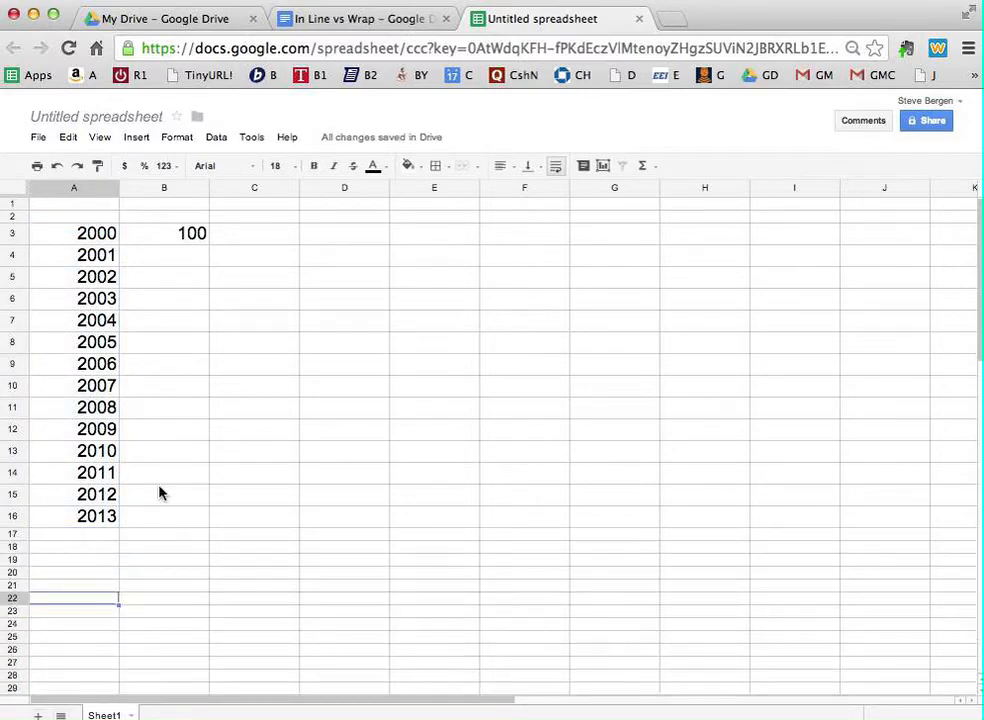
Format the starting amount in cell B3 as currency
{"action": "left_click", "coordinate": [193, 238]}
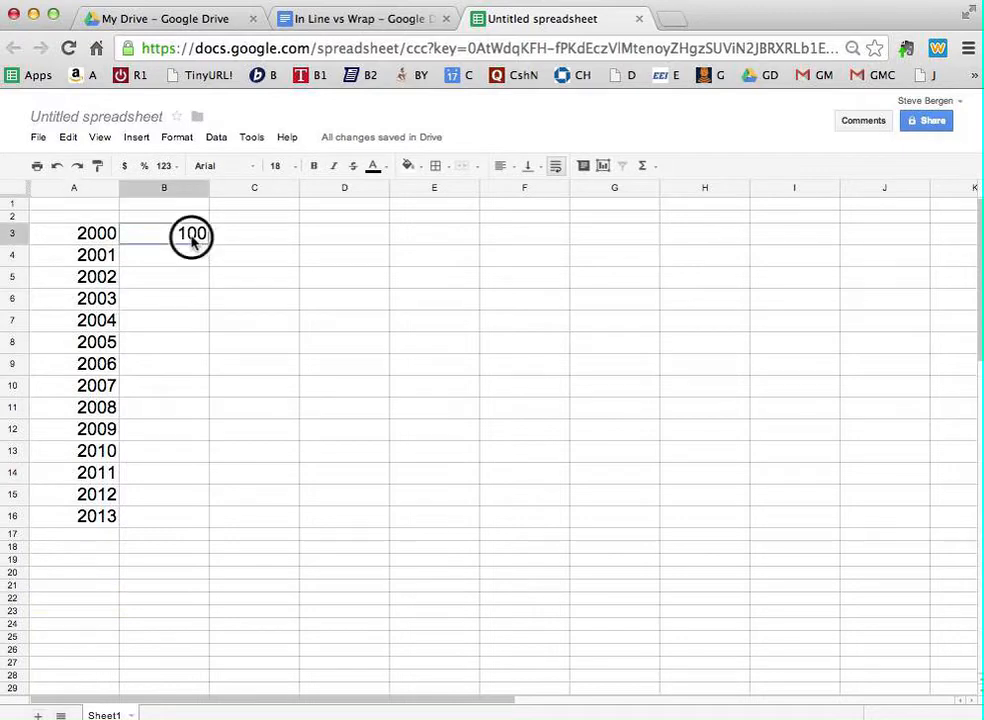
{"action": "left_click", "coordinate": [125, 166]}
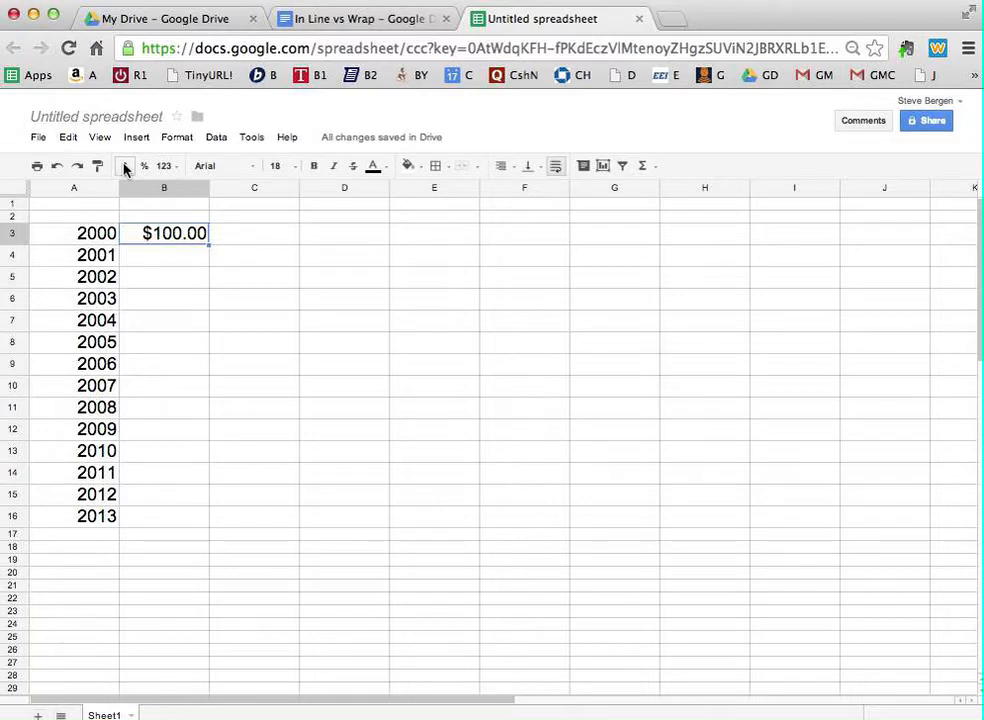
Enter the formula =B3+(B3*.07) in cell B4 for the 2001 amount
{"action": "left_click", "coordinate": [162, 259]}
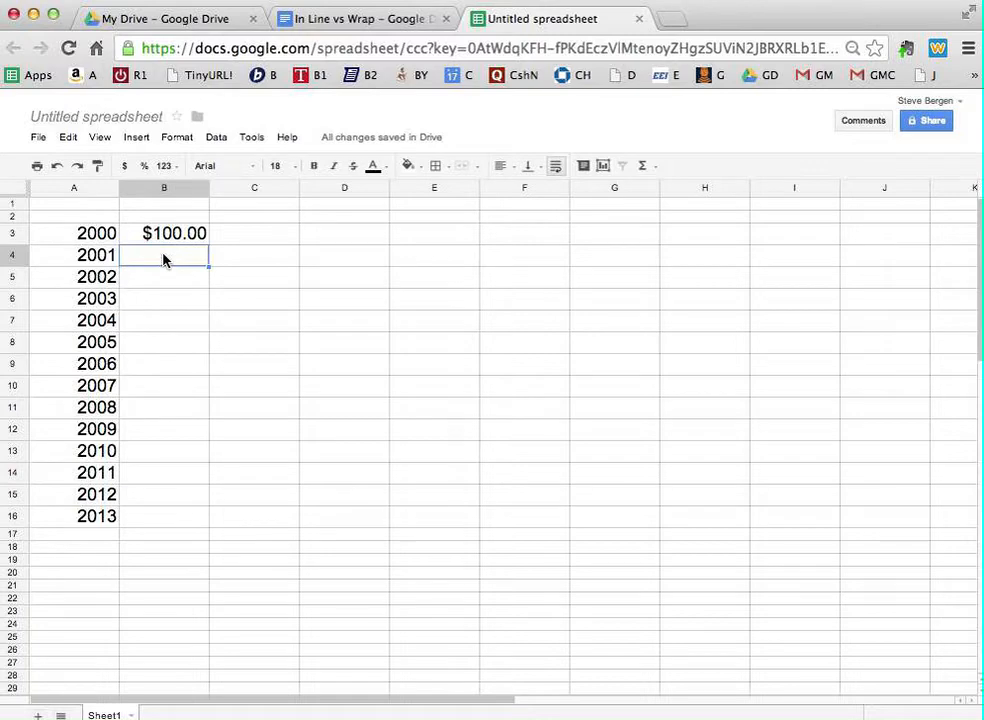
{"action": "type", "text": "="}
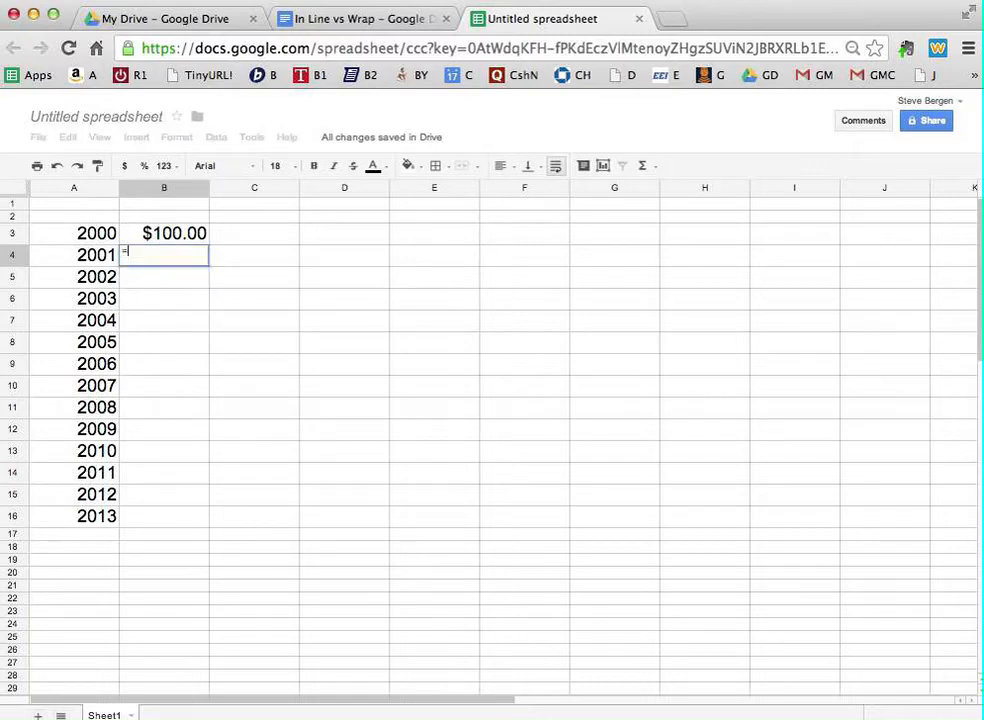
{"action": "type", "text": "B3"}
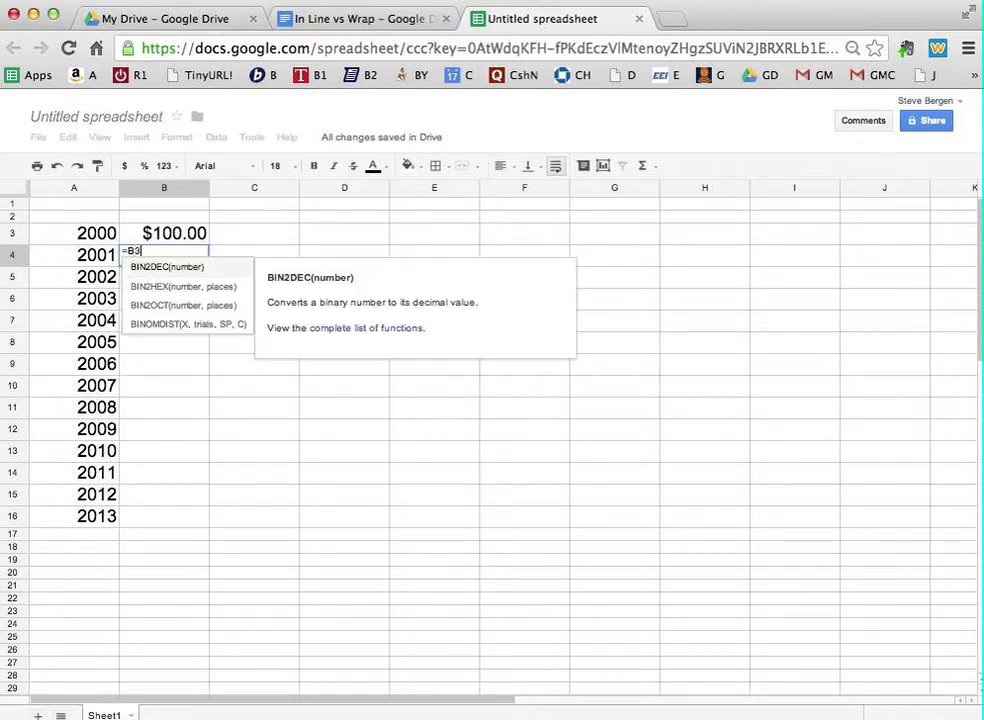
{"action": "type", "text": "+"}
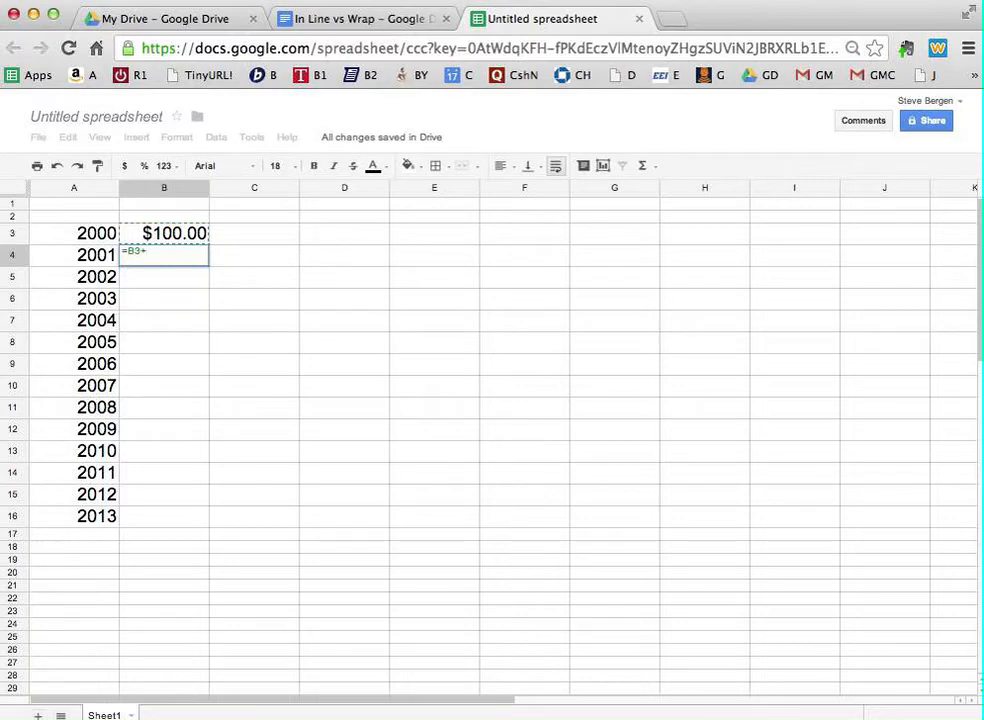
{"action": "type", "text": "(B"}
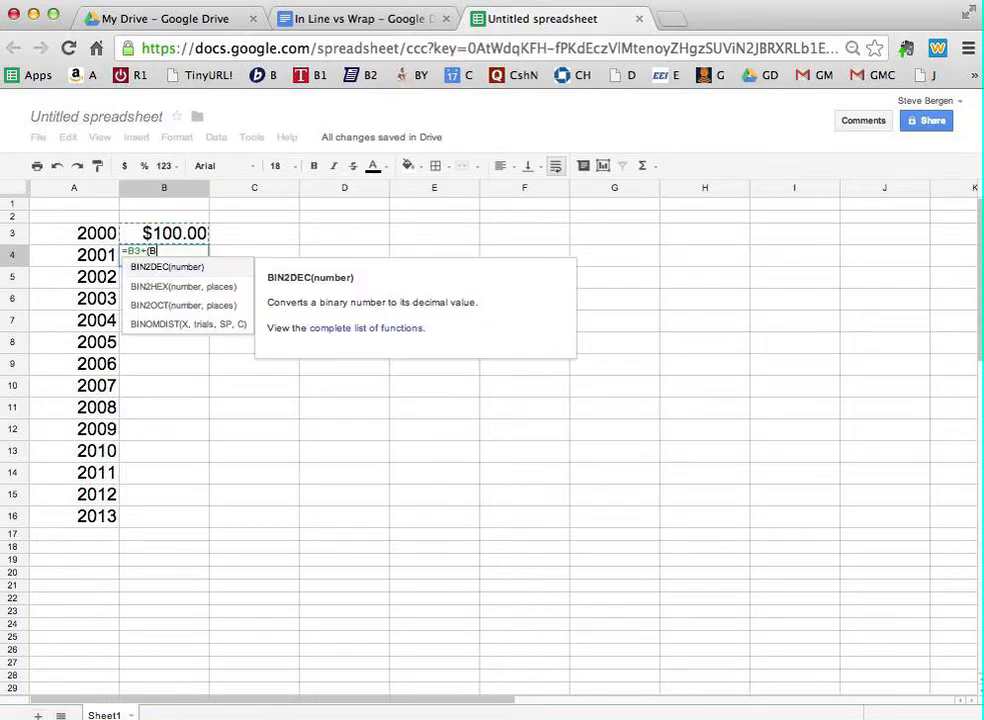
{"action": "type", "text": "3*"}
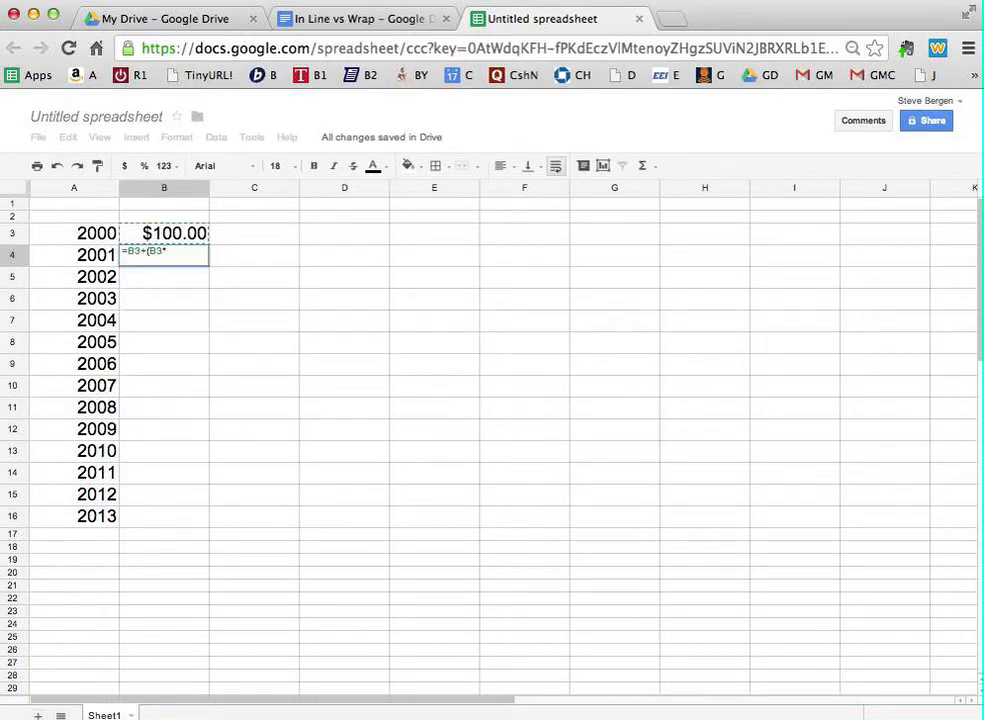
{"action": "type", "text": ".07)"}
{"action": "key", "text": "Return"}
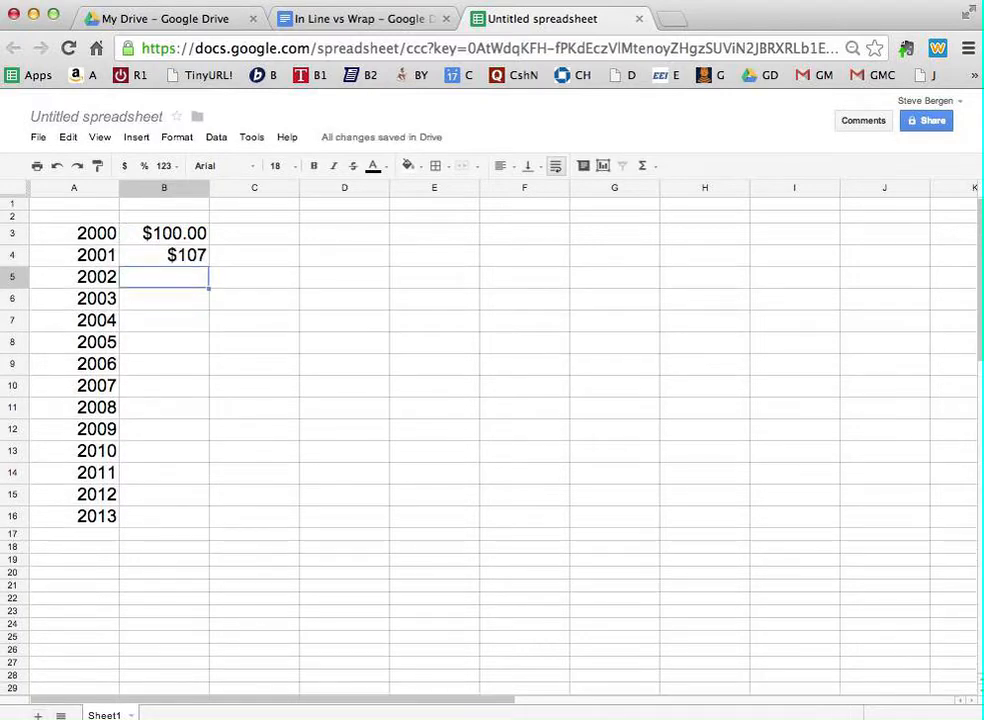
Replace the formula in cell B4 with the shorter =B3*.107
{"action": "left_click", "coordinate": [171, 253]}
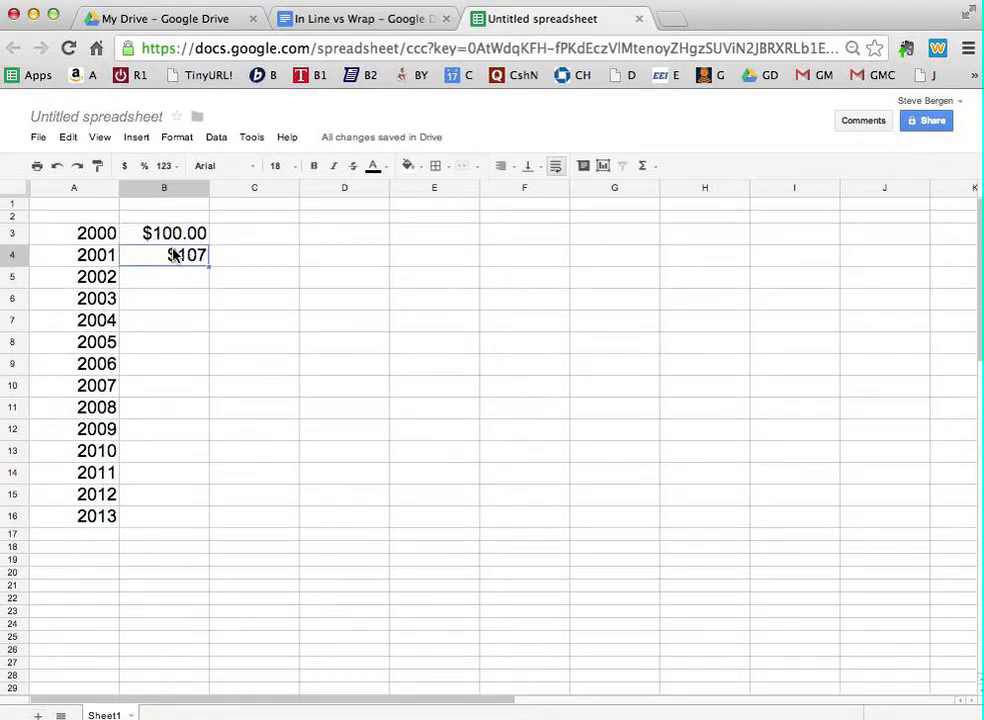
{"action": "double_click", "coordinate": [172, 253]}
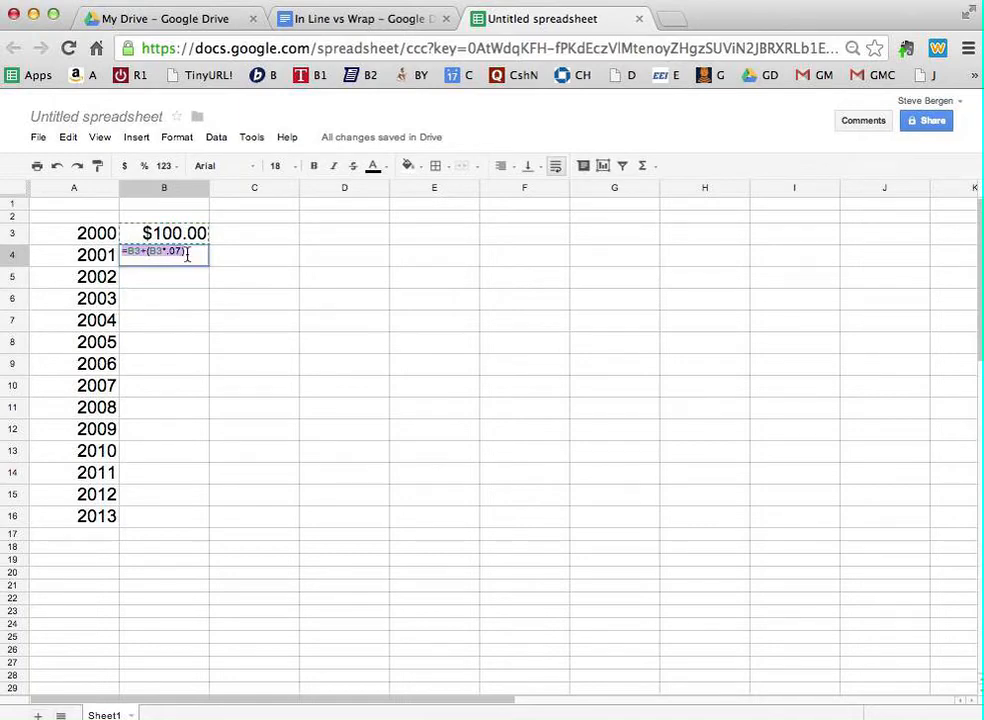
{"action": "key", "text": "BackSpace"}
{"action": "key", "text": "BackSpace"}
{"action": "key", "text": "BackSpace"}
{"action": "key", "text": "BackSpace"}
{"action": "key", "text": "BackSpace"}
{"action": "key", "text": "BackSpace"}
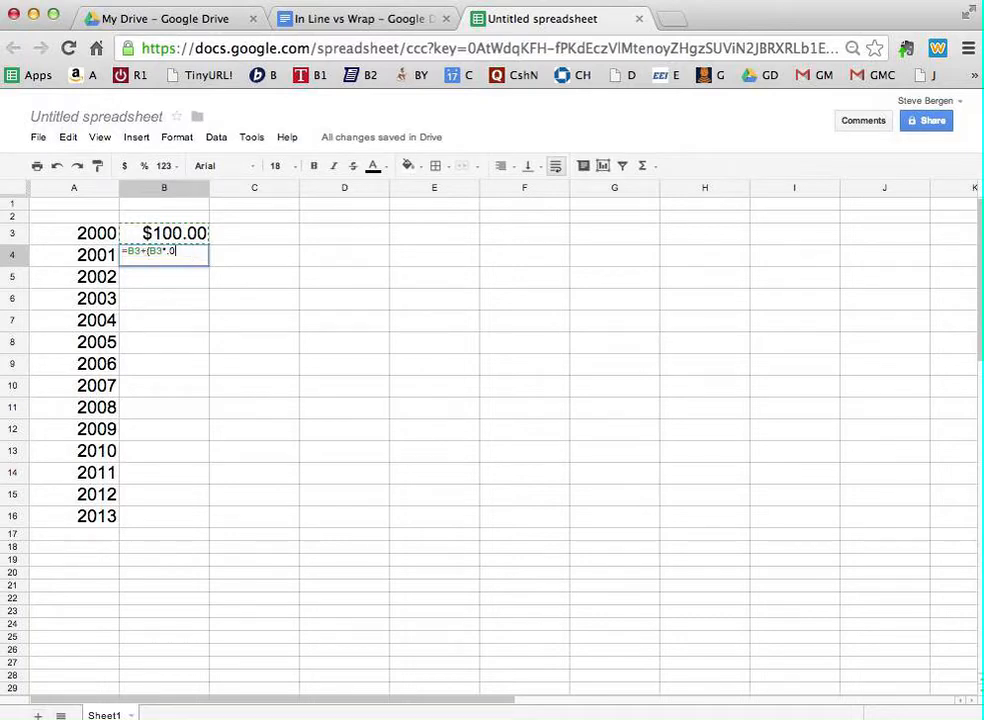
{"action": "key", "text": "BackSpace"}
{"action": "key", "text": "BackSpace"}
{"action": "key", "text": "BackSpace"}
{"action": "type", "text": "*.107"}
{"action": "key", "text": "Return"}
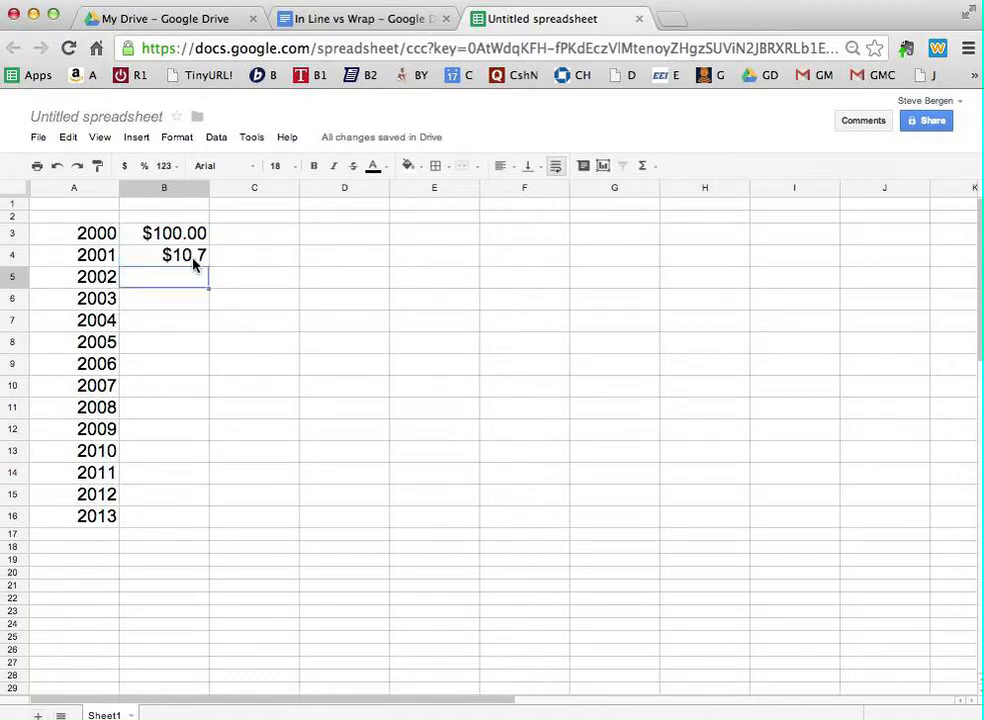
Correct the multiplier in cell B4 so the formula is =B3*1.07
{"action": "double_click", "coordinate": [190, 258]}
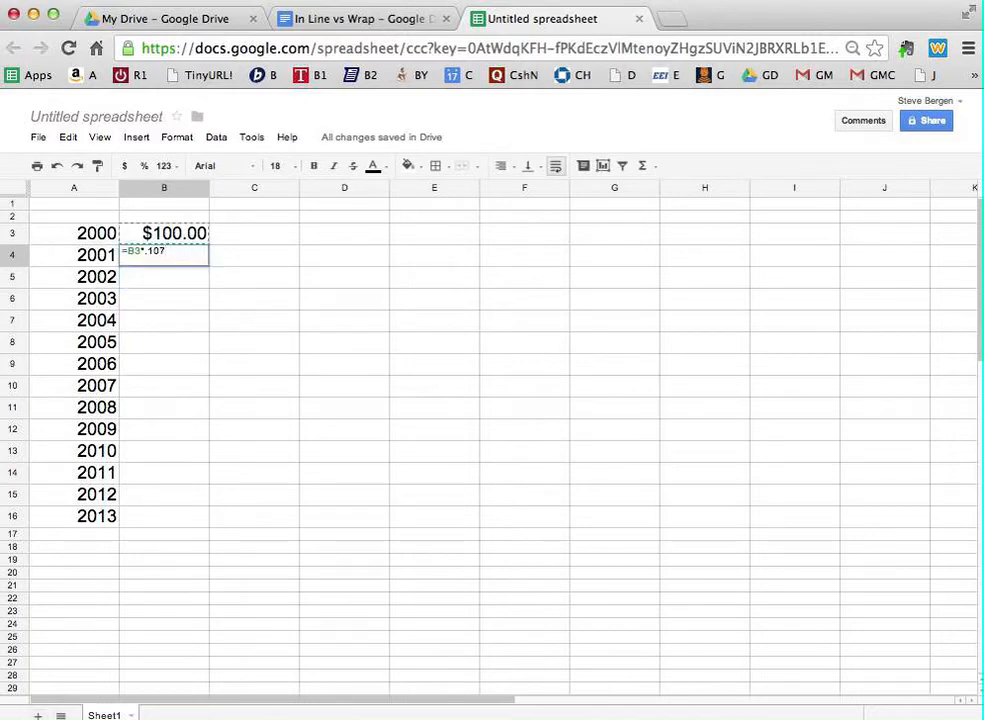
{"action": "key", "text": "BackSpace"}
{"action": "key", "text": "BackSpace"}
{"action": "key", "text": "BackSpace"}
{"action": "key", "text": "BackSpace"}
{"action": "type", "text": "1.07"}
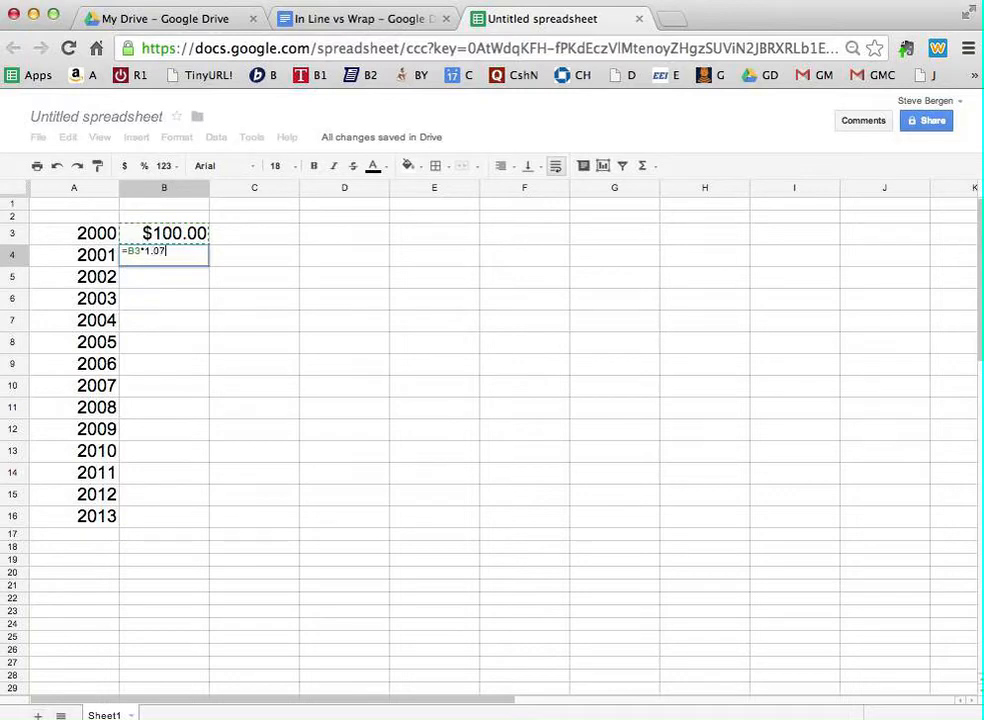
{"action": "key", "text": "Return"}
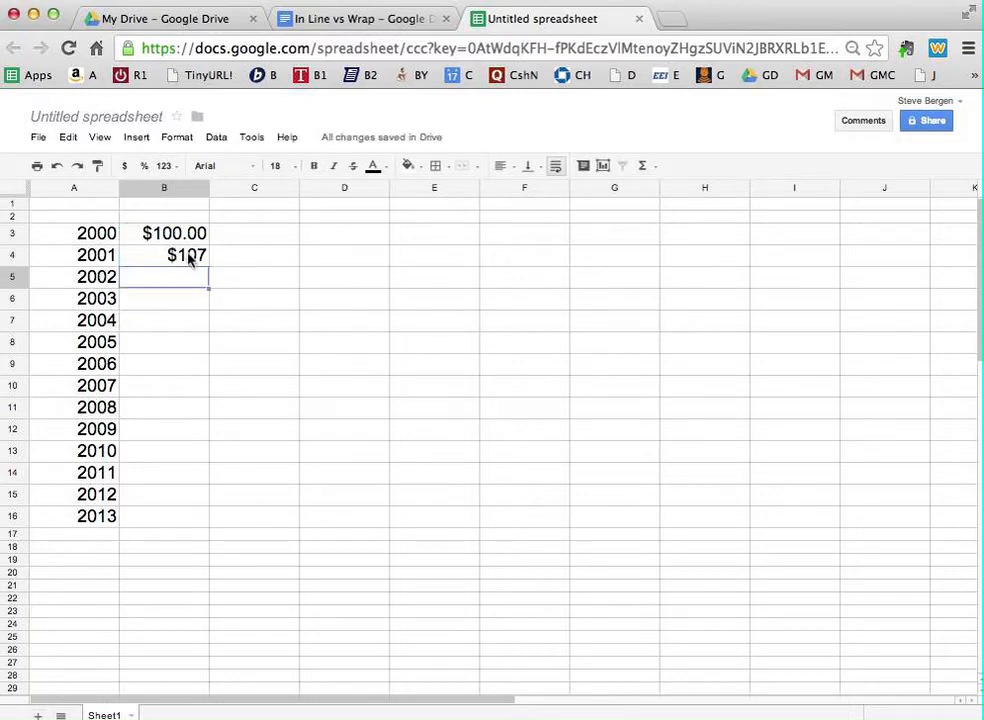
Fill the B4 growth formula down to B16 and format the amounts in B3:B16 as currency
{"action": "left_click", "coordinate": [190, 259]}
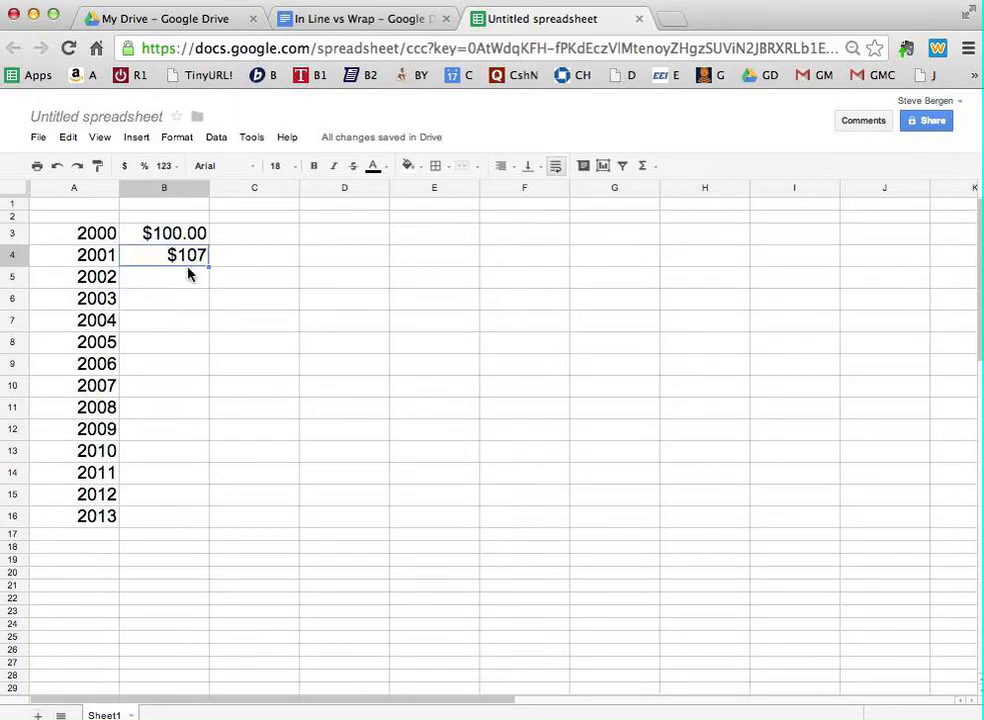
{"action": "left_click", "coordinate": [171, 230]}
{"action": "left_click", "coordinate": [173, 257]}
{"action": "left_click_drag", "start_coordinate": [208, 267], "coordinate": [191, 516]}
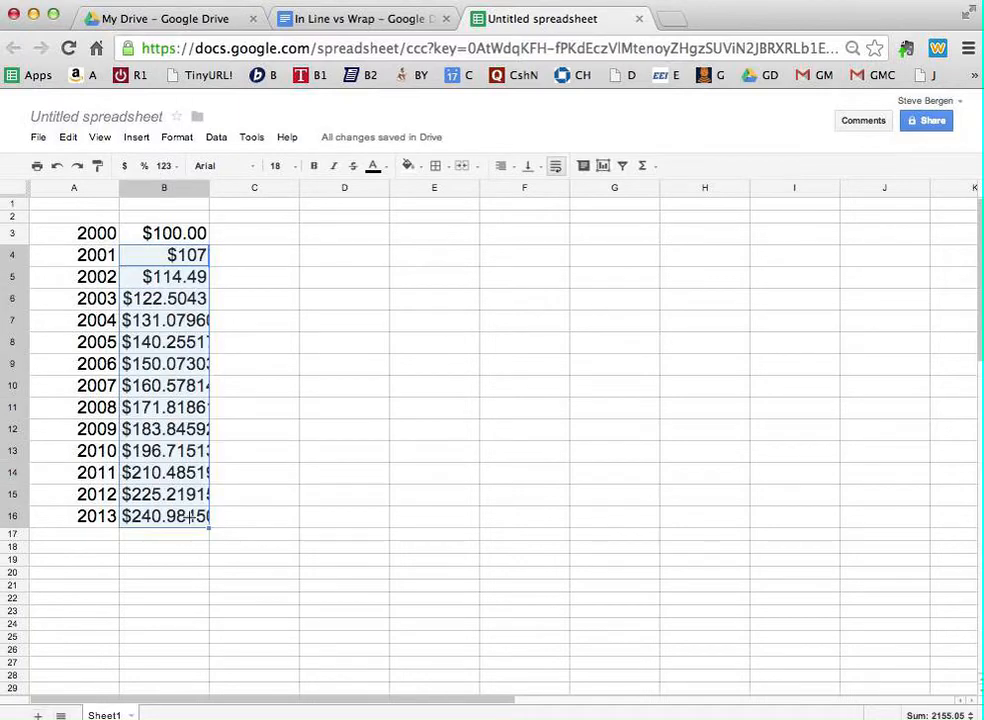
{"action": "left_click", "coordinate": [180, 563]}
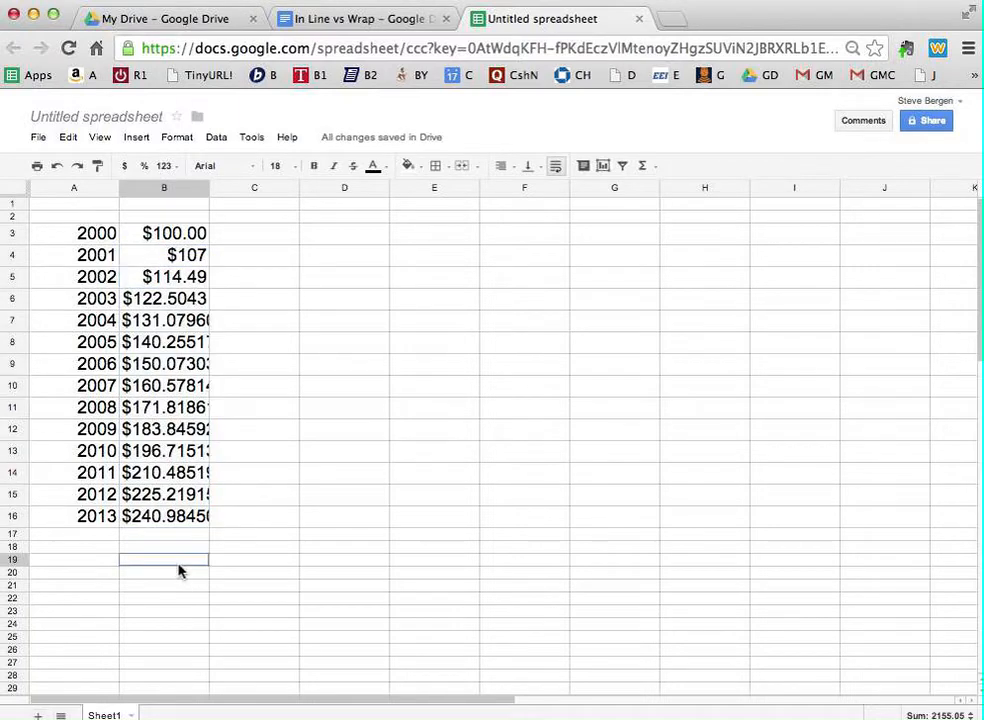
{"action": "left_click_drag", "start_coordinate": [175, 240], "coordinate": [150, 516]}
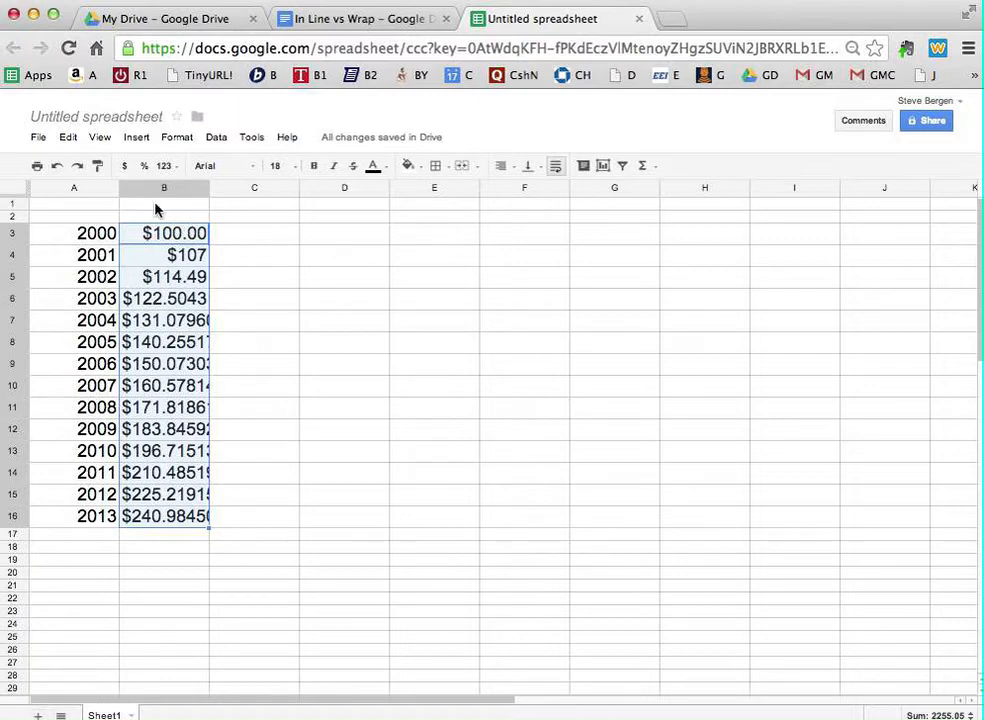
{"action": "left_click", "coordinate": [127, 167]}
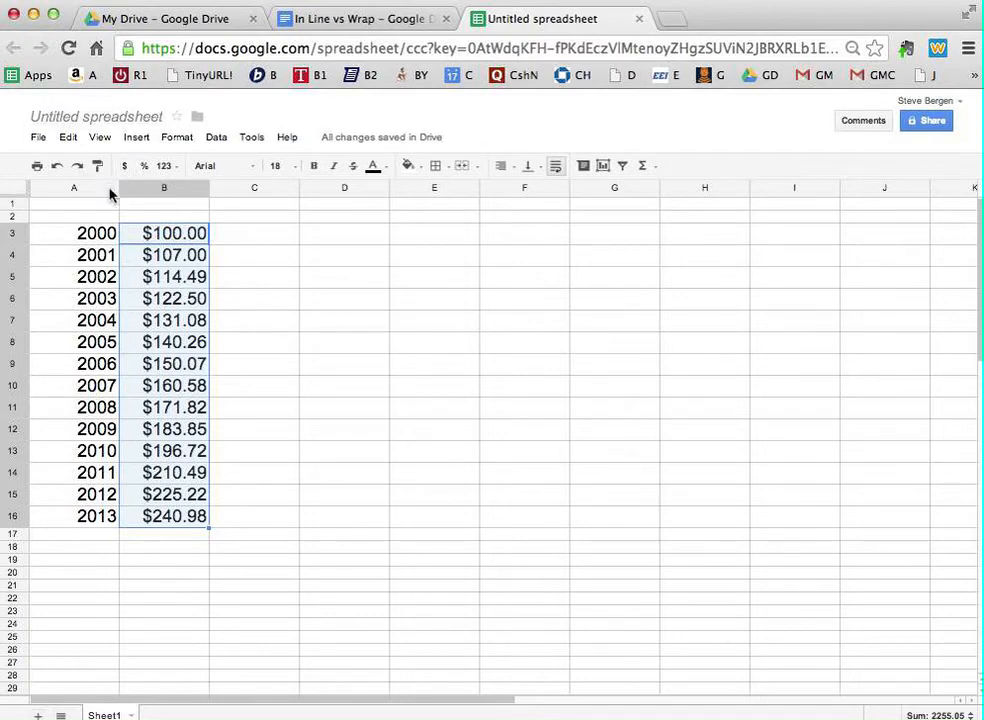
Add the heading "at 7%" in cell B2 and give that cell a yellow fill
{"action": "left_click", "coordinate": [133, 221]}
{"action": "type", "text": "a"}
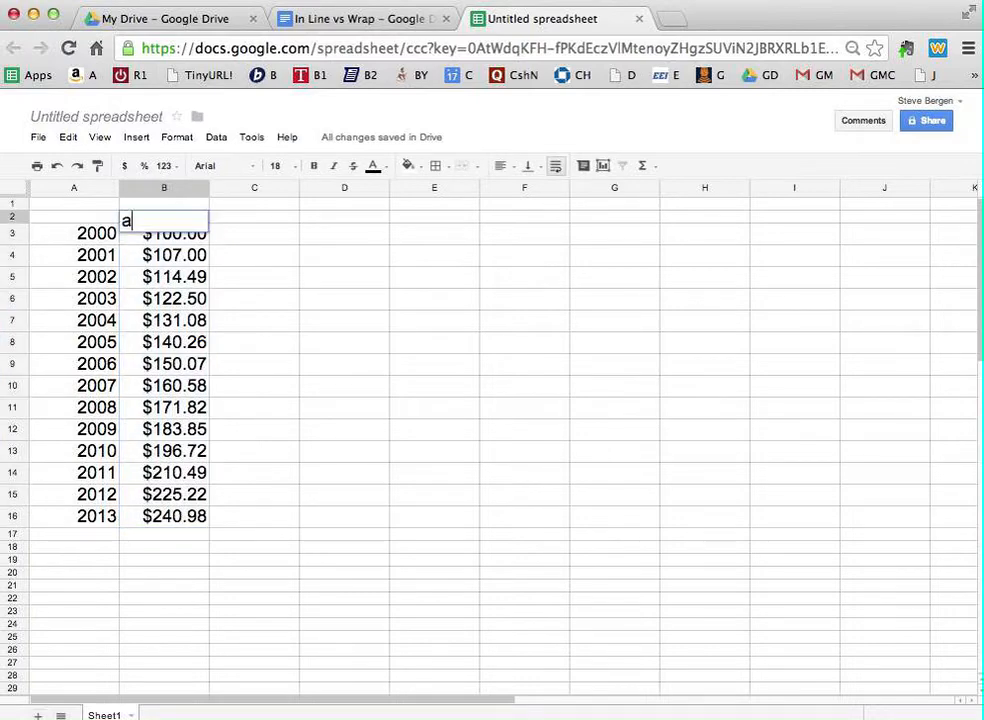
{"action": "type", "text": "t 7%"}
{"action": "key", "text": "Return"}
{"action": "left_click", "coordinate": [155, 222]}
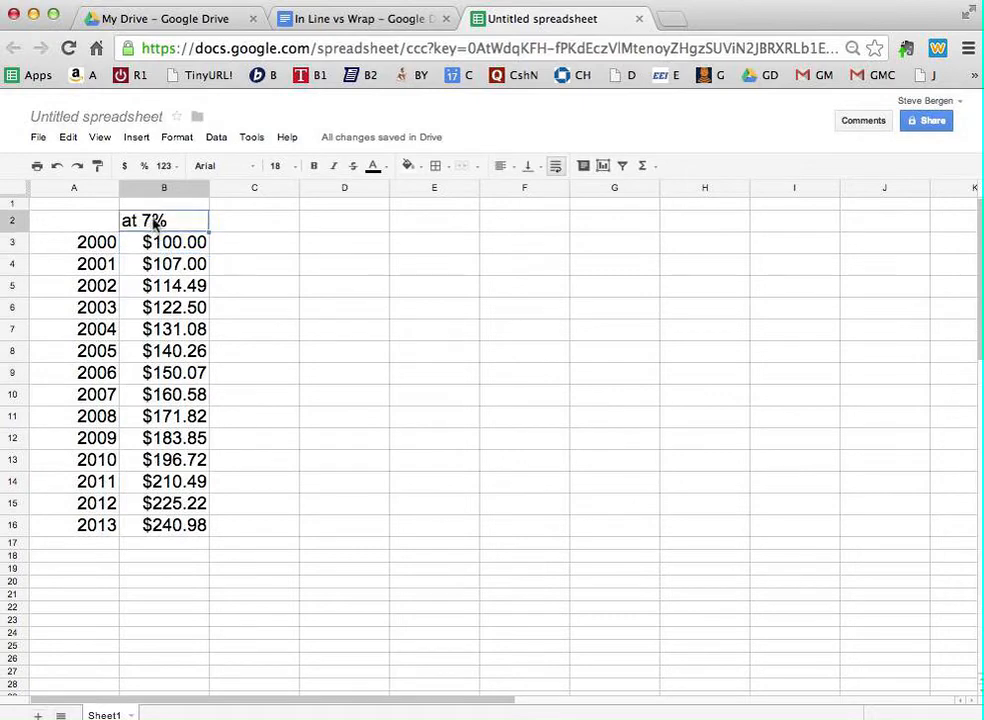
{"action": "left_click", "coordinate": [411, 167]}
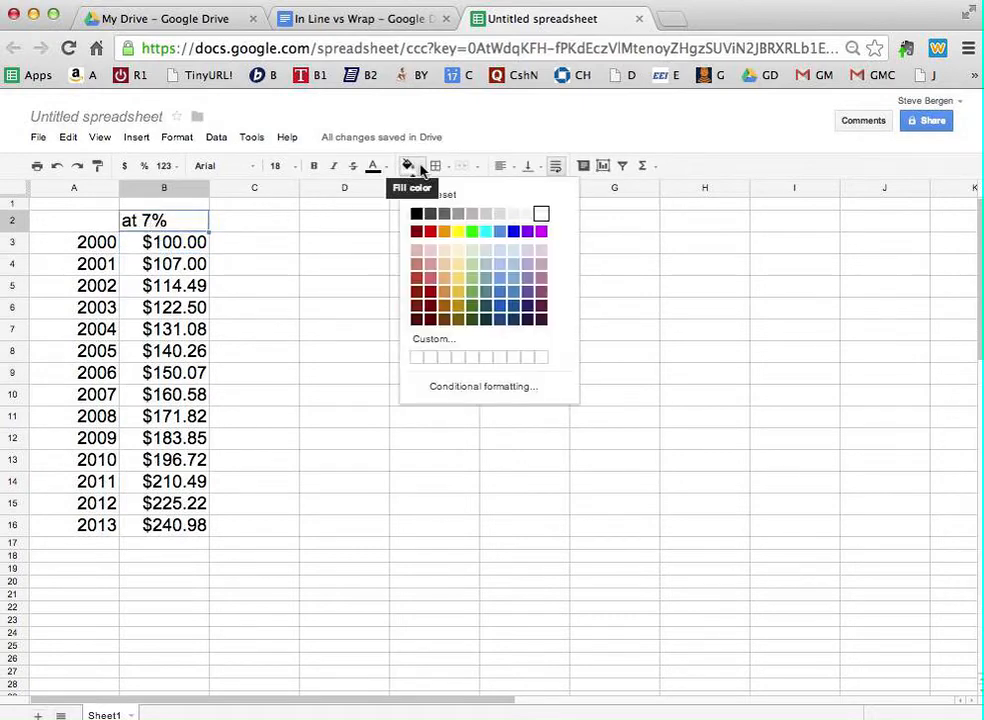
{"action": "left_click", "coordinate": [456, 232]}
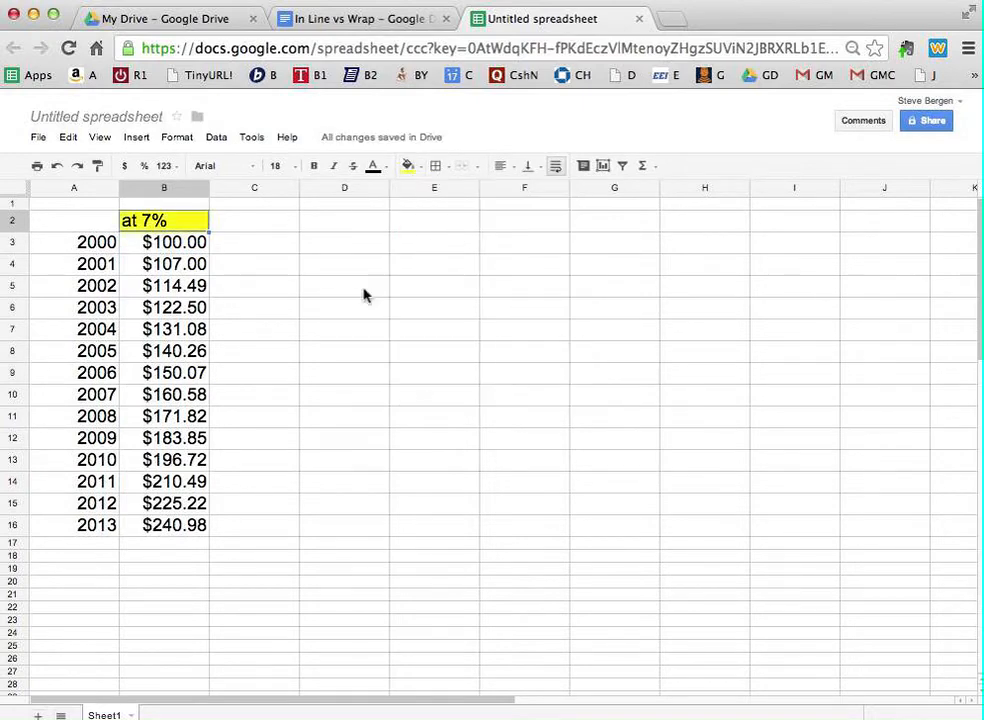
{"action": "left_click", "coordinate": [284, 404]}
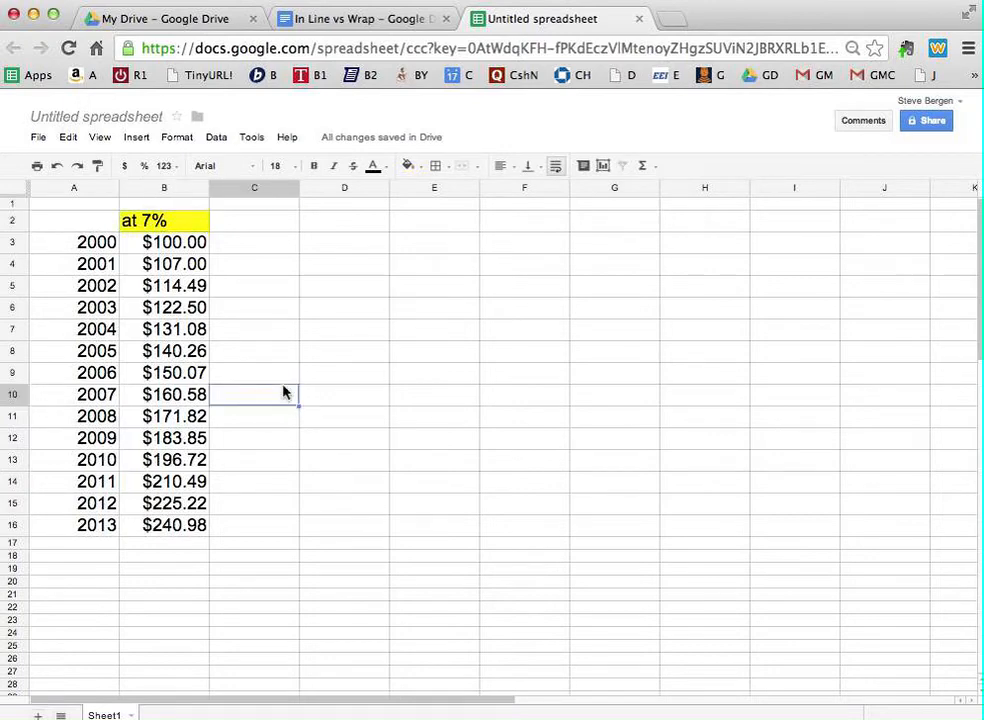
Enter the column headings "at 2%", "at 3%" and "at 4%" in cells C2, D2 and E2
{"action": "left_click", "coordinate": [247, 229]}
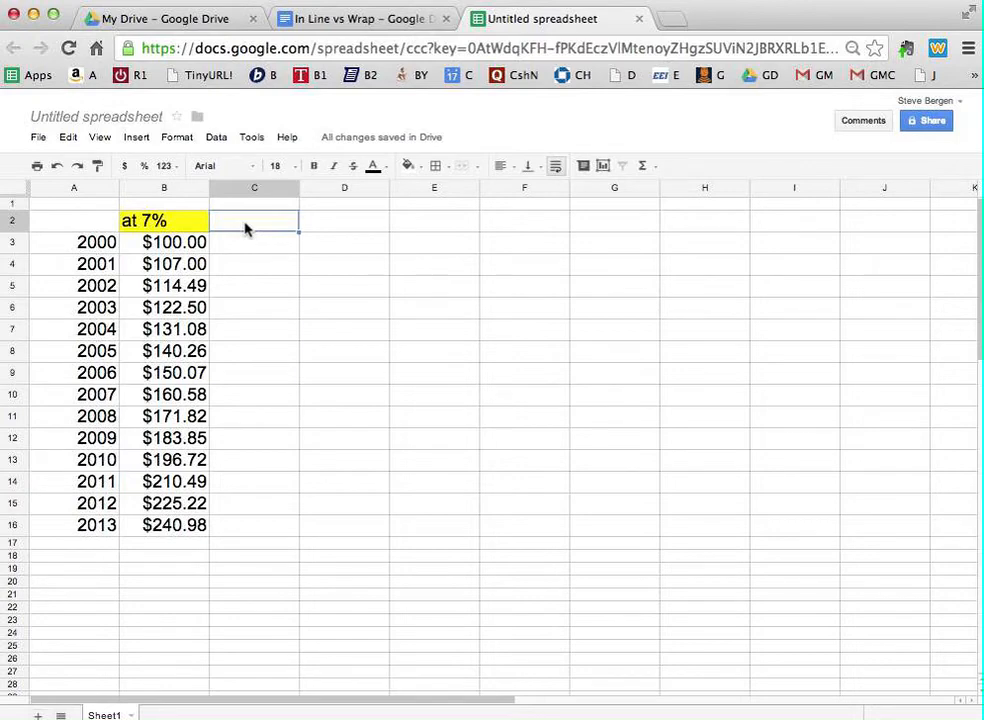
{"action": "type", "text": "at 2%"}
{"action": "key", "text": "Return"}
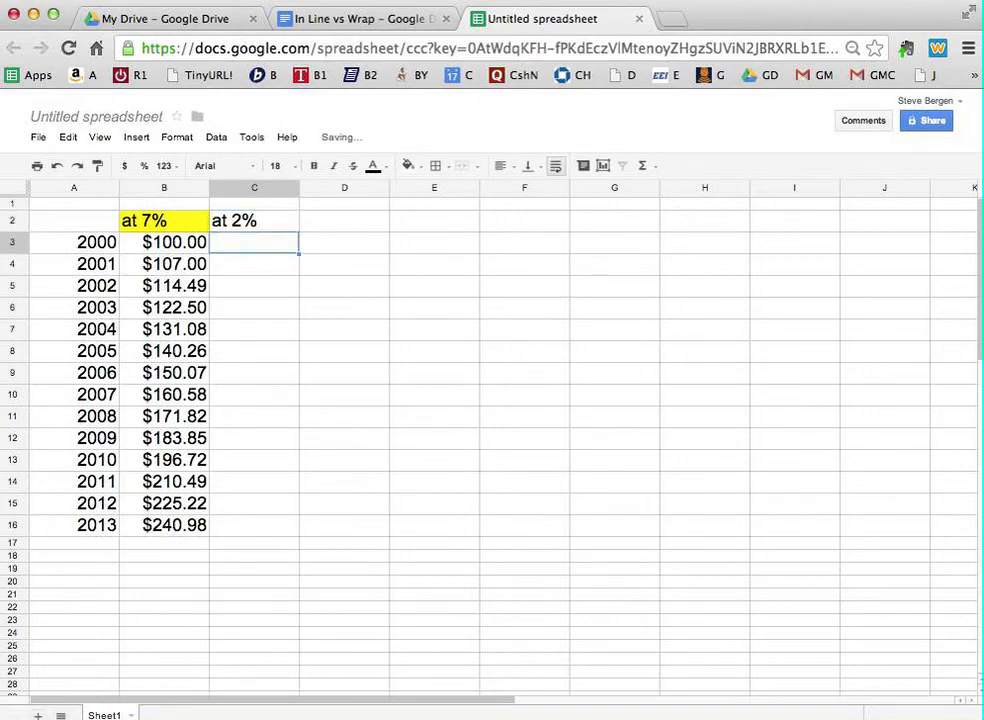
{"action": "left_click", "coordinate": [329, 222]}
{"action": "type", "text": "a"}
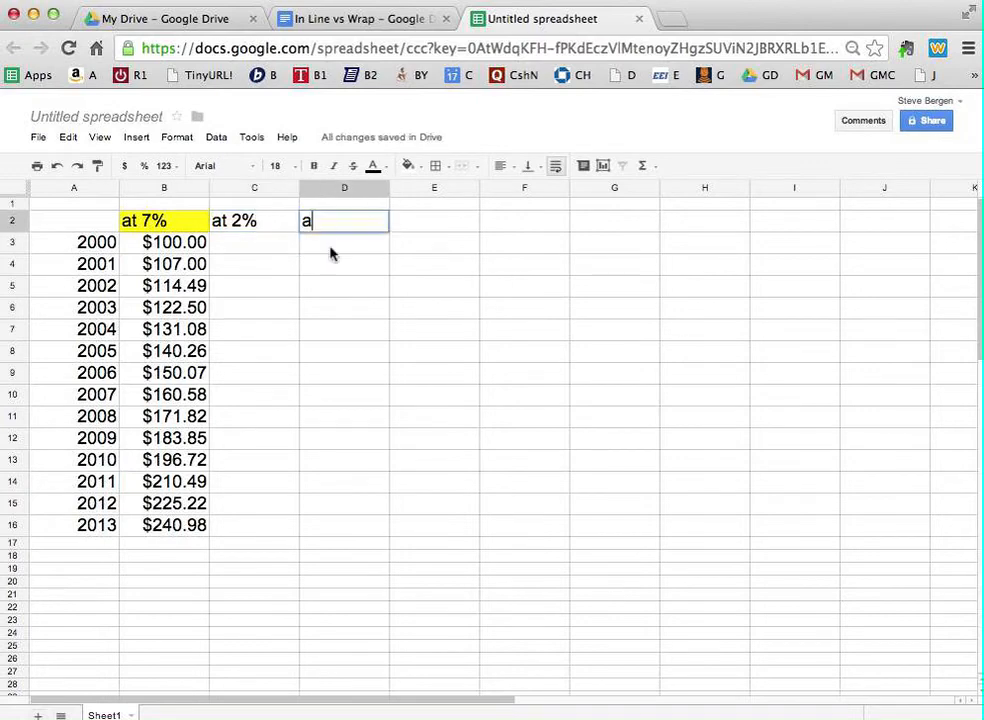
{"action": "type", "text": "t 3%"}
{"action": "key", "text": "Return"}
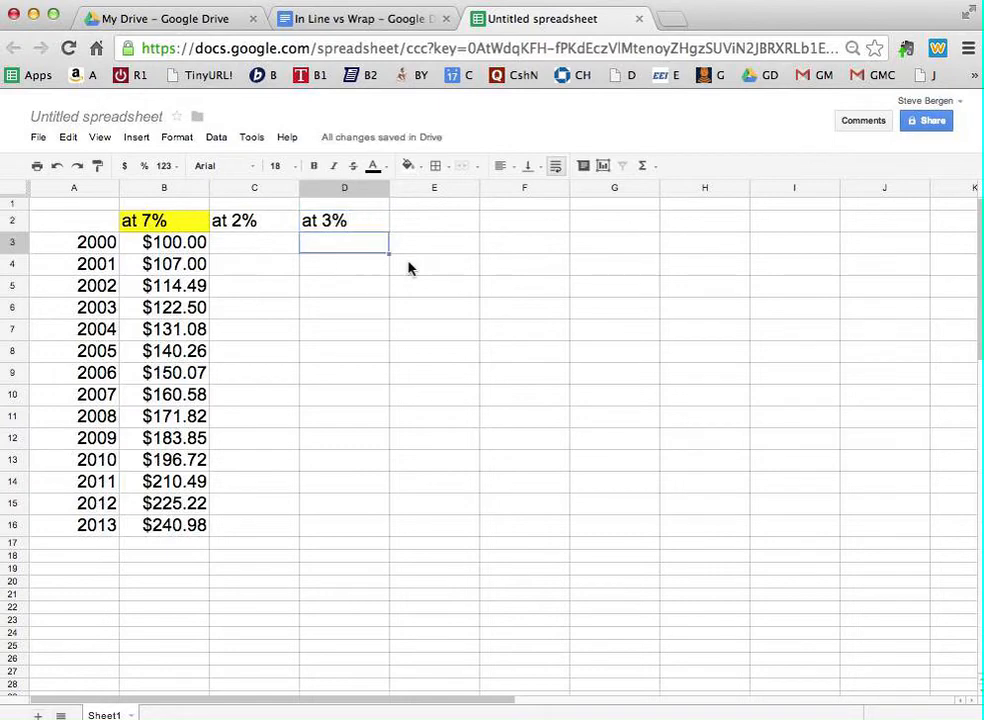
{"action": "left_click", "coordinate": [411, 225]}
{"action": "type", "text": "at "}
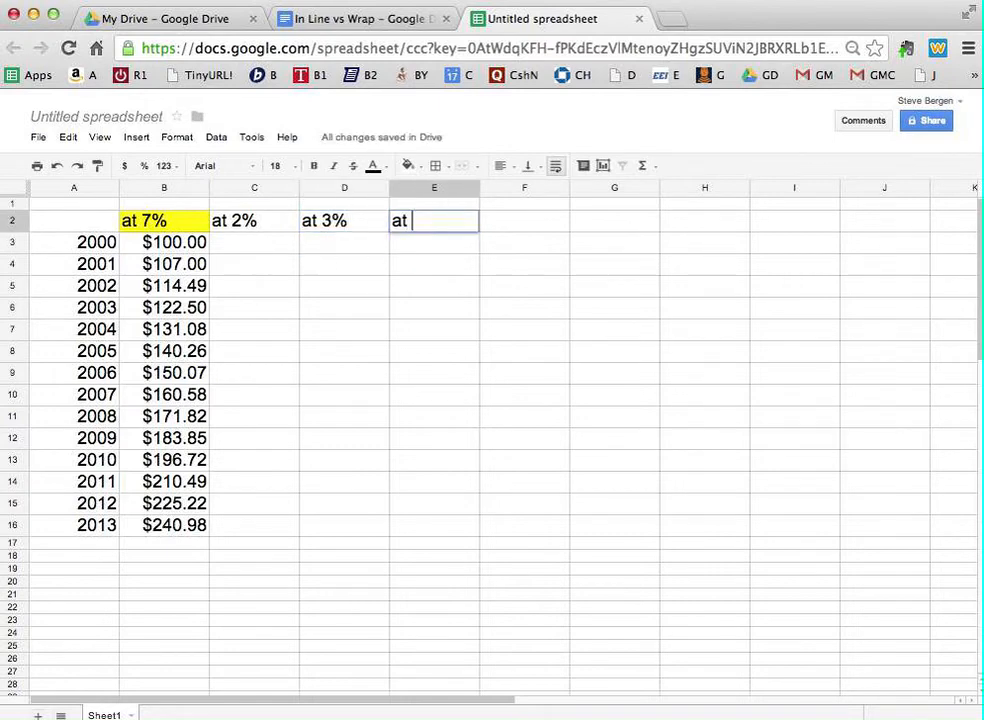
{"action": "type", "text": "4%"}
{"action": "key", "text": "Return"}
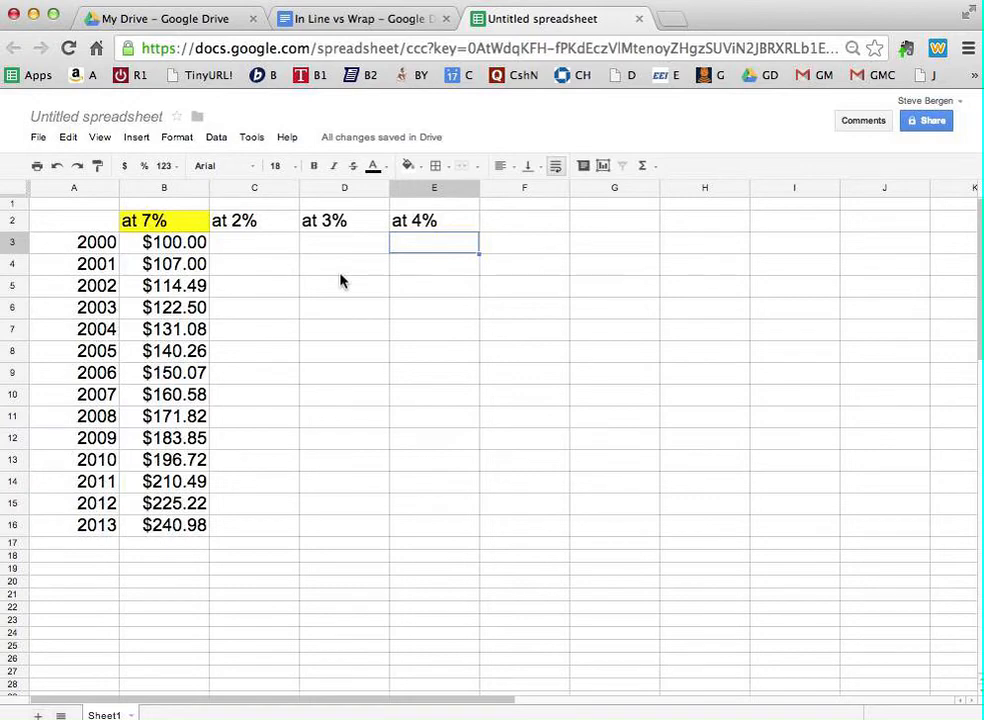
Fill the $100.00 starting amount from B3 across to C3:E3
{"action": "left_click", "coordinate": [202, 244]}
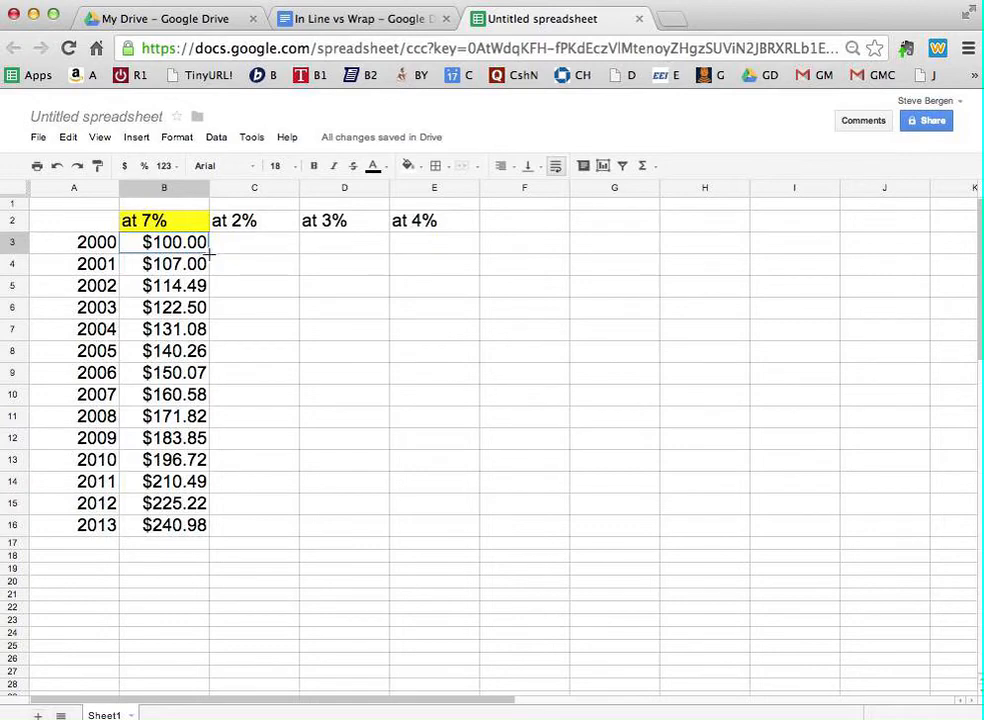
{"action": "left_click_drag", "start_coordinate": [209, 254], "coordinate": [429, 246]}
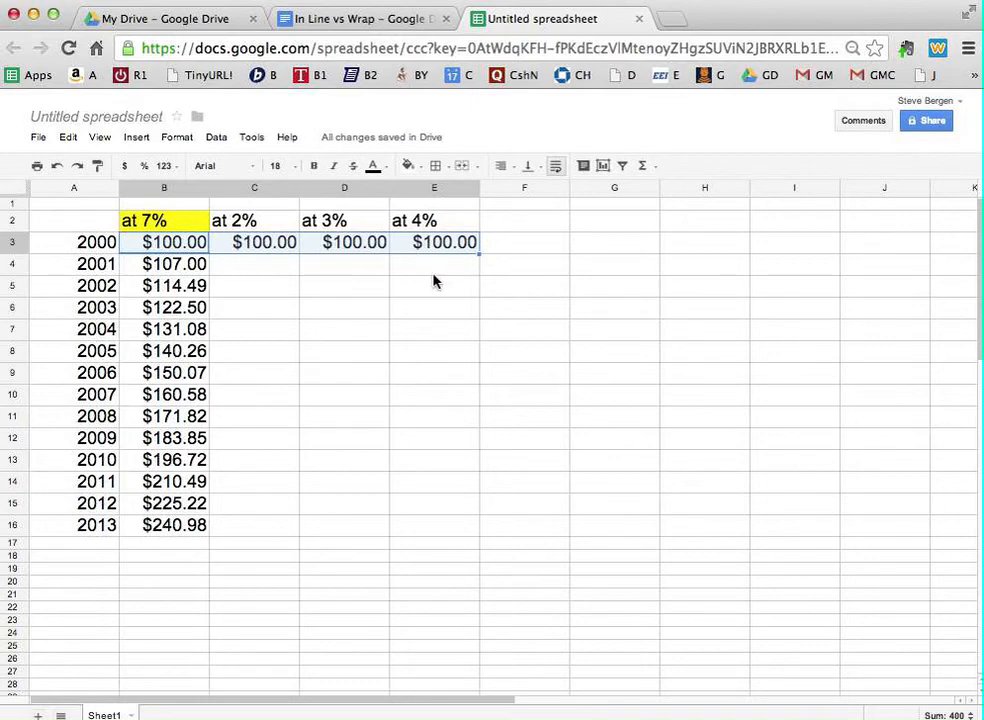
Enter the growth formula =E3*1.04 in cell E4 and fill it down to E16
{"action": "left_click", "coordinate": [430, 276]}
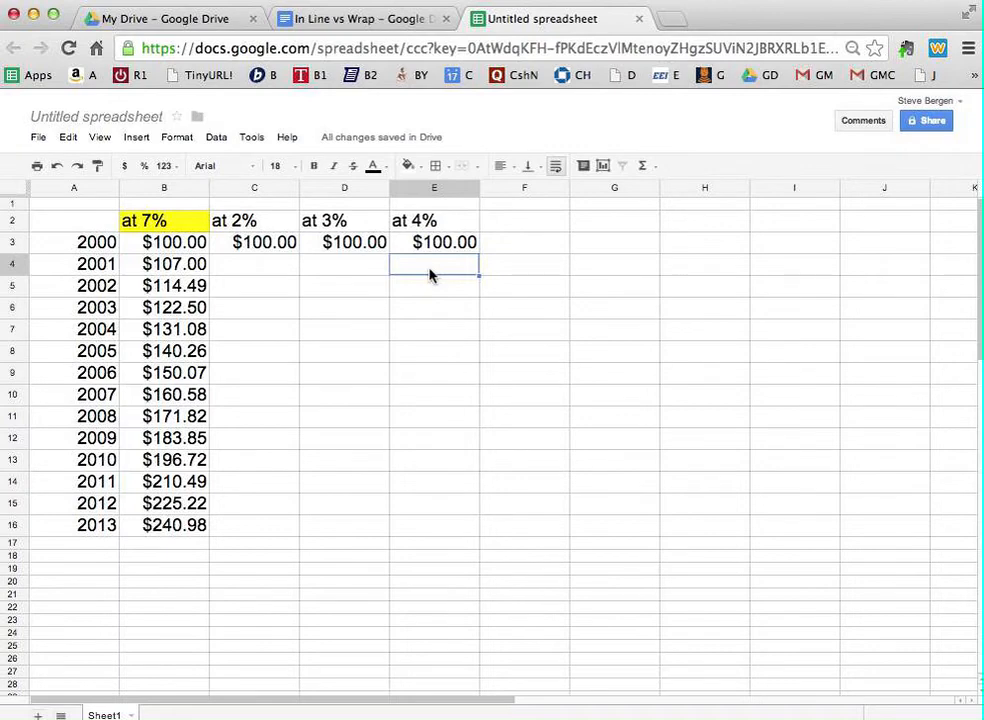
{"action": "type", "text": "="}
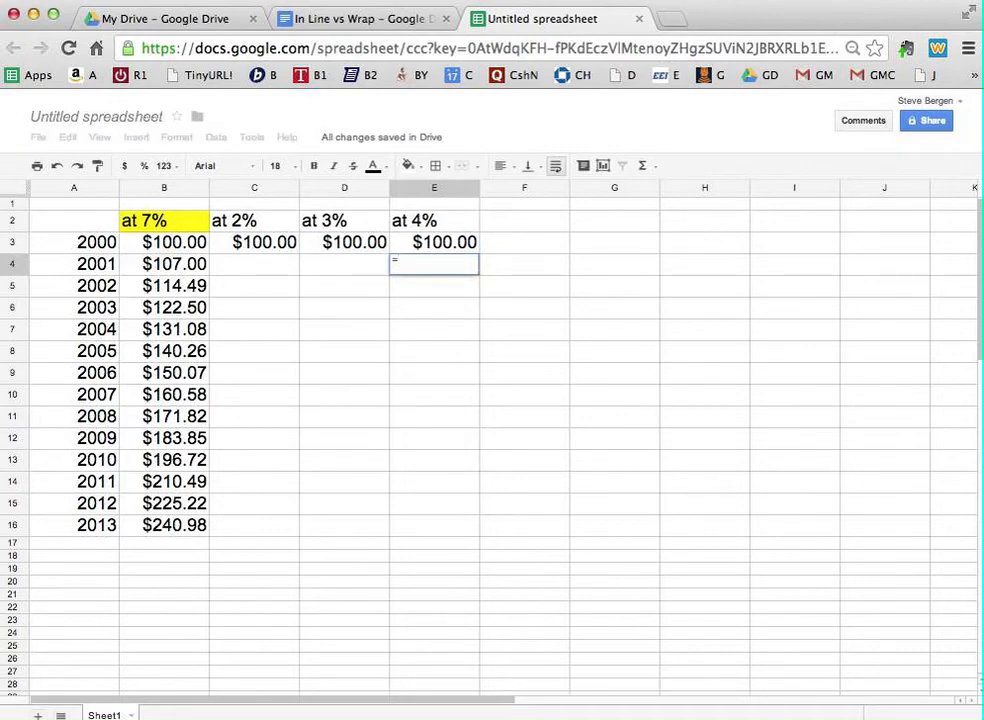
{"action": "type", "text": "E"}
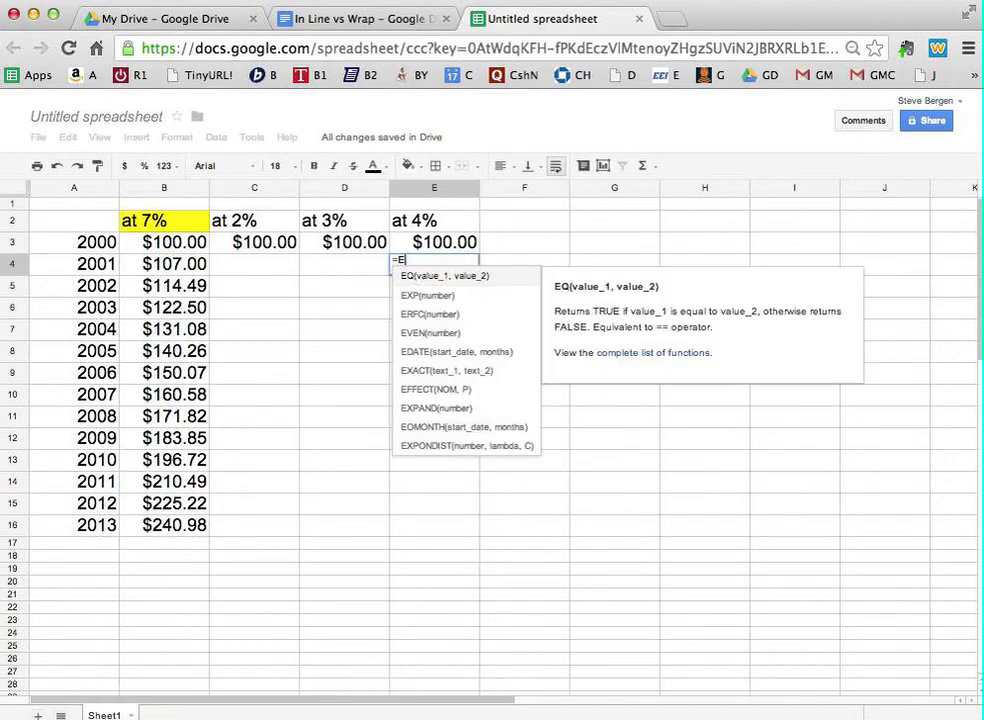
{"action": "type", "text": "3*"}
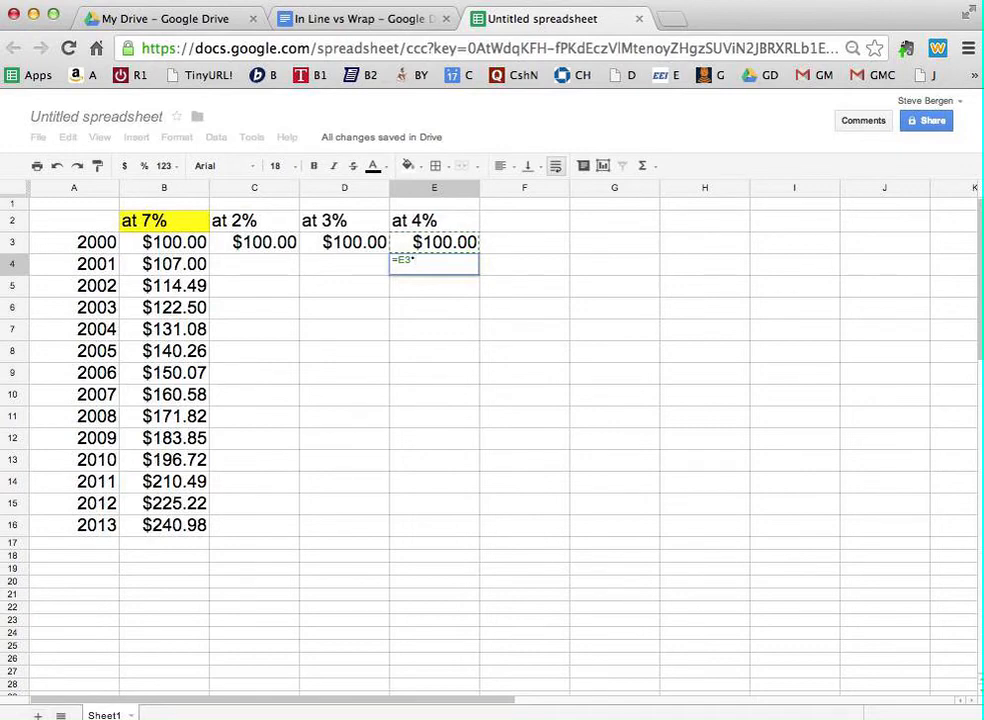
{"action": "type", "text": "1.04"}
{"action": "key", "text": "Return"}
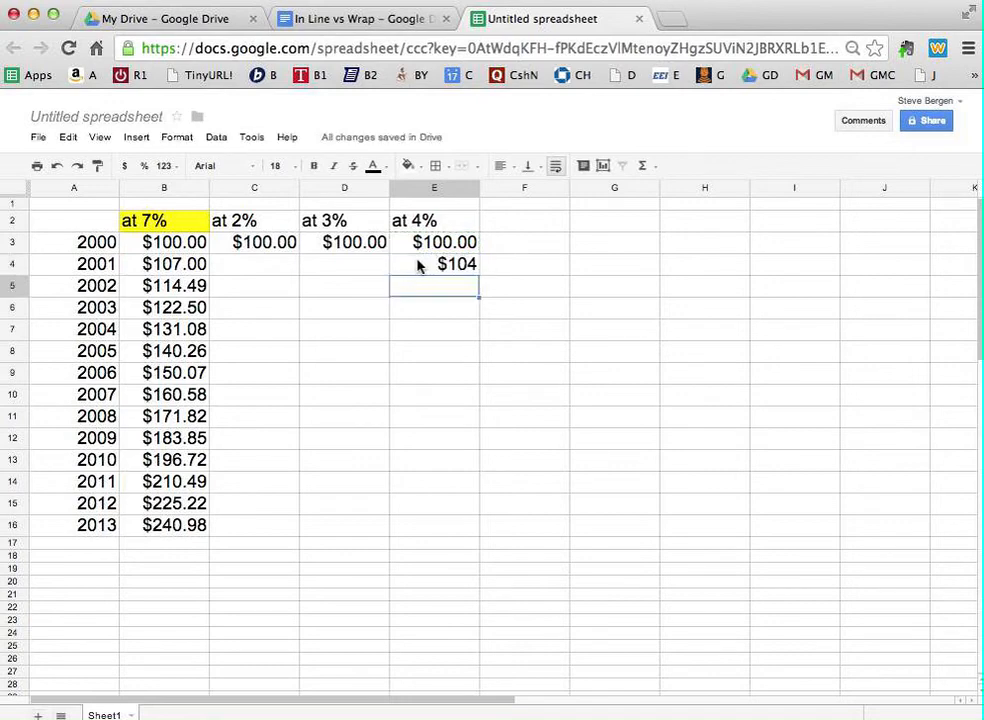
{"action": "left_click", "coordinate": [441, 265]}
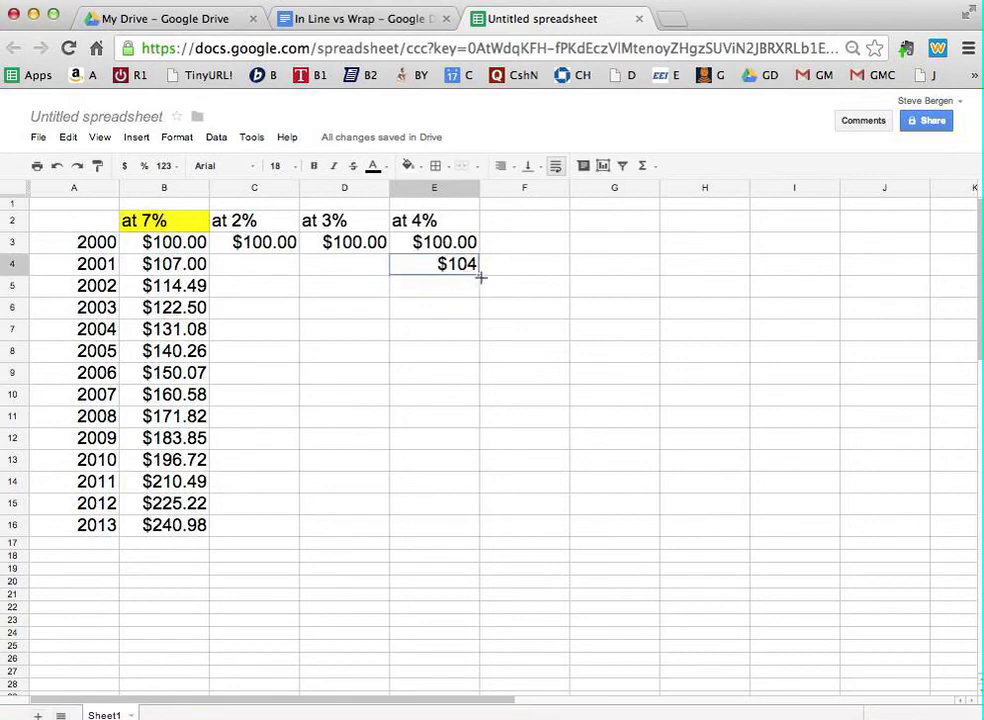
{"action": "left_click_drag", "start_coordinate": [480, 277], "coordinate": [450, 534]}
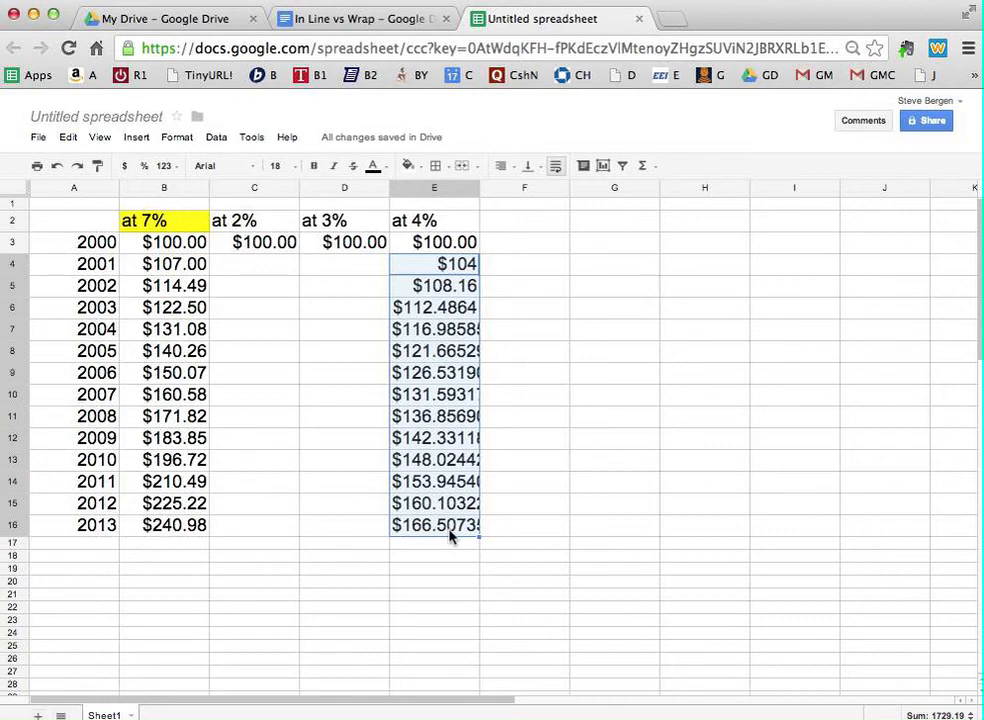
Enter the column headings "at 5%" in cell F2 and "at 6%" in cell G2
{"action": "left_click", "coordinate": [507, 229]}
{"action": "type", "text": "at"}
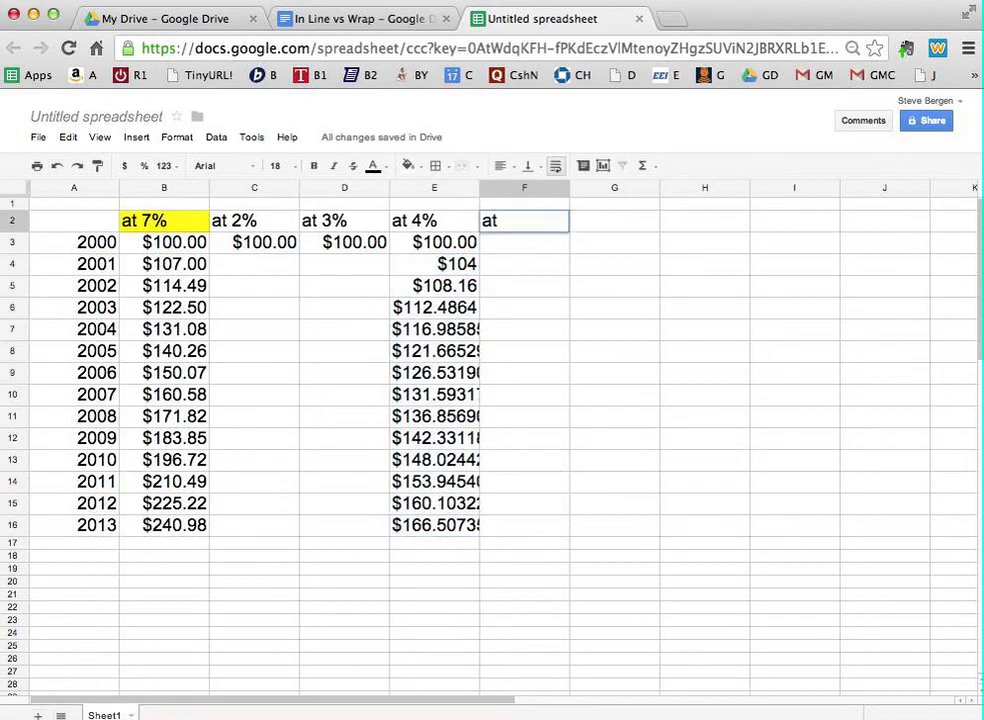
{"action": "type", "text": " 5%"}
{"action": "key", "text": "Return"}
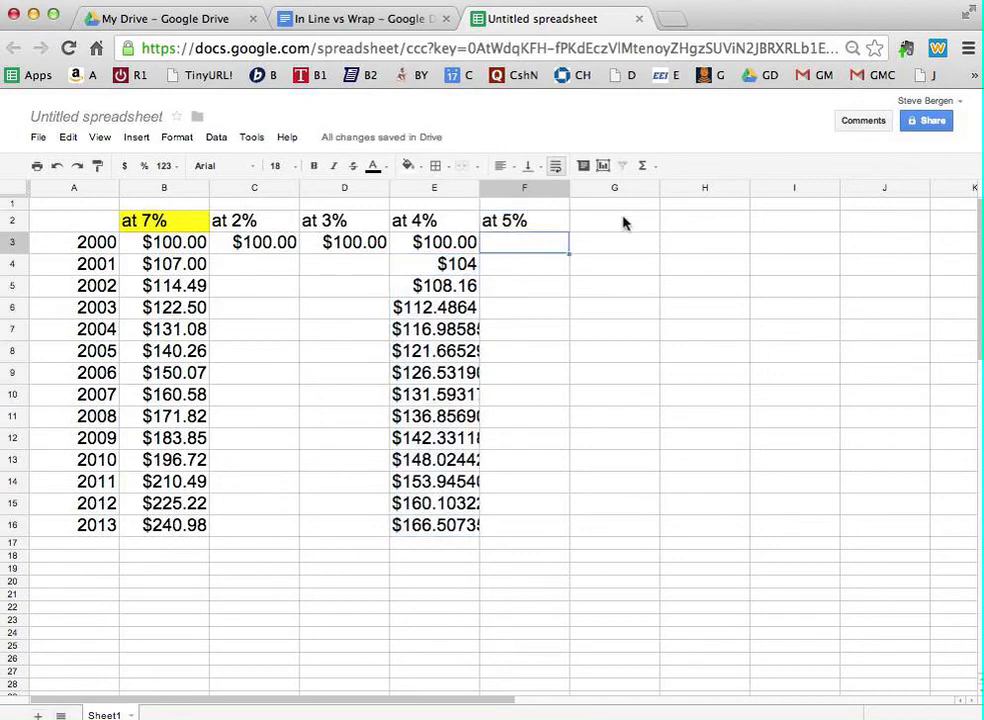
{"action": "left_click", "coordinate": [626, 220]}
{"action": "type", "text": "at 6"}
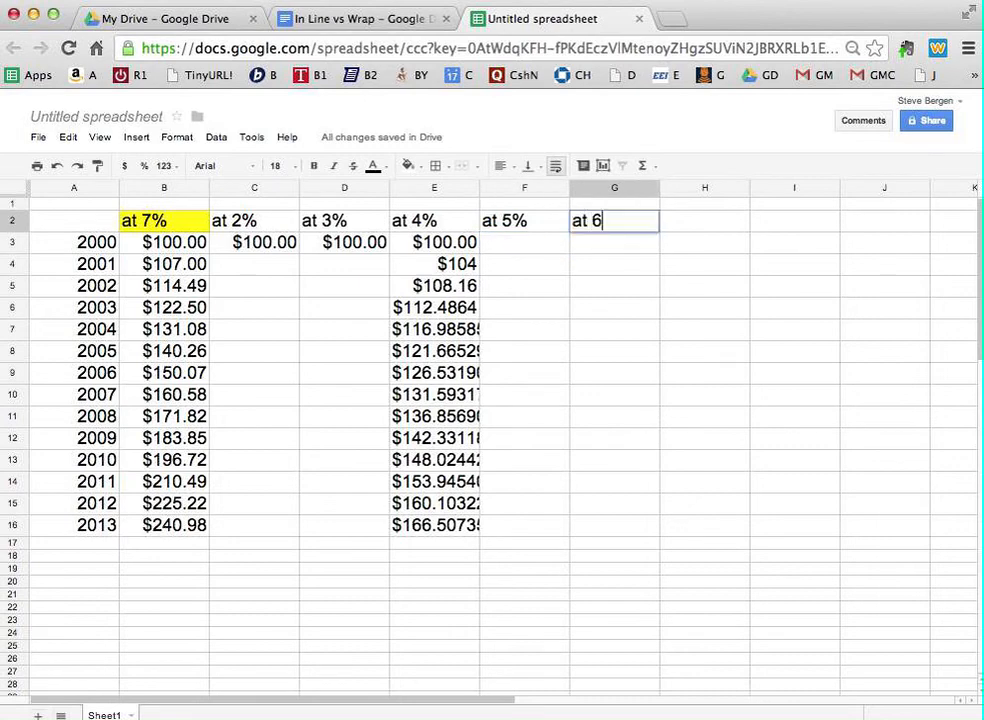
{"action": "type", "text": "%"}
{"action": "key", "text": "Return"}
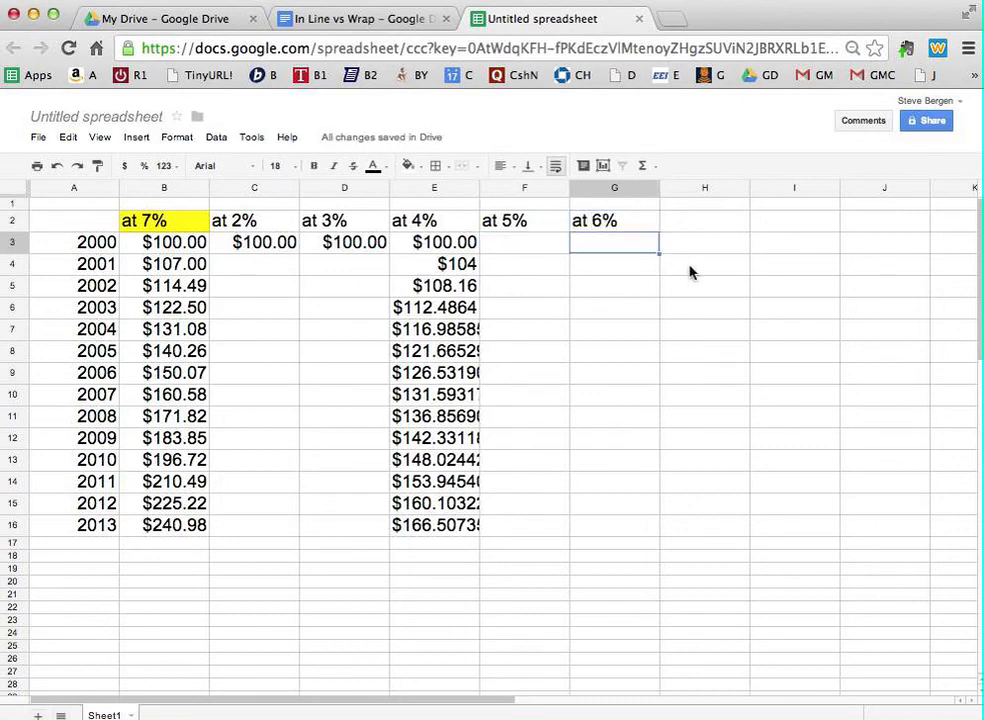
Enter the column headings "at 8%", "at 9%" and "at 10%" in cells H2, I2 and J2
{"action": "left_click", "coordinate": [688, 230]}
{"action": "type", "text": "8%"}
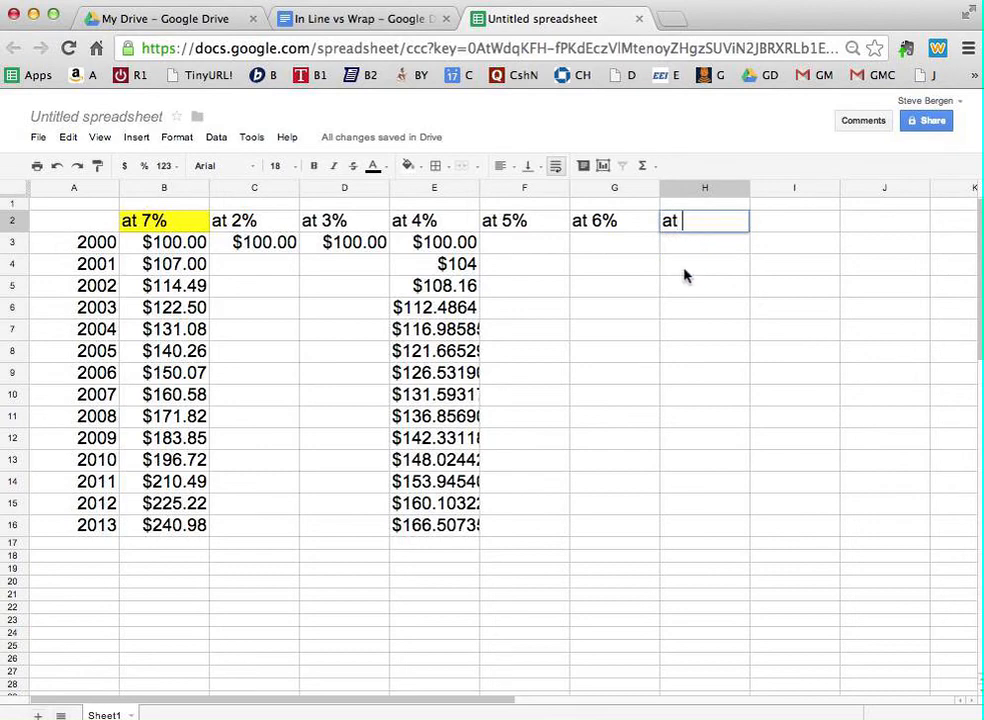
{"action": "key", "text": "Return"}
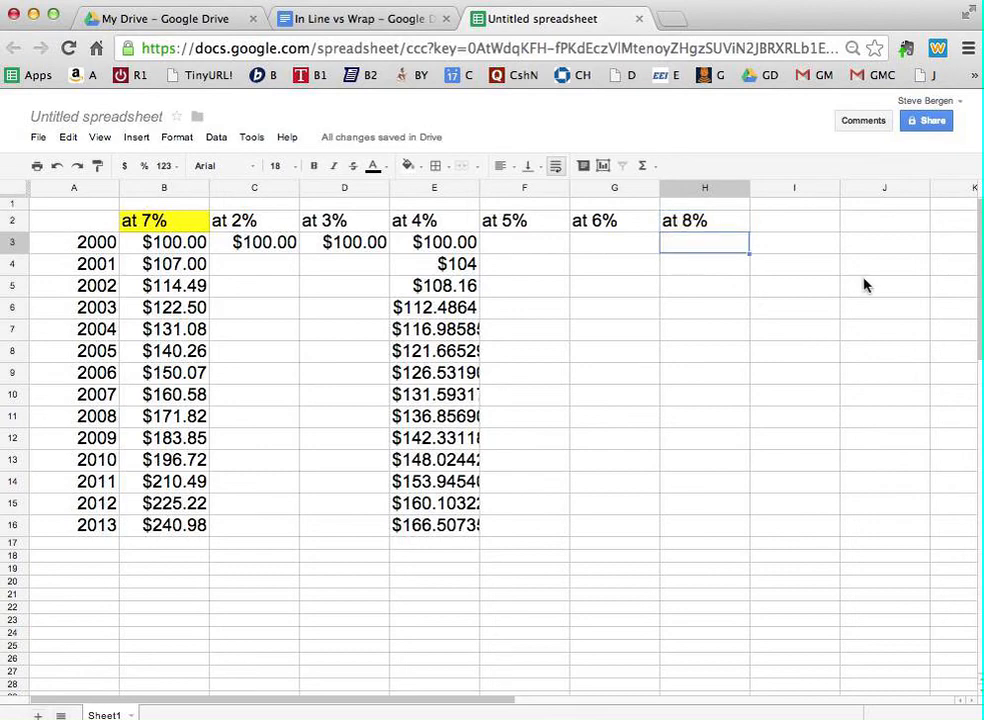
{"action": "left_click", "coordinate": [782, 222]}
{"action": "type", "text": "at 9"}
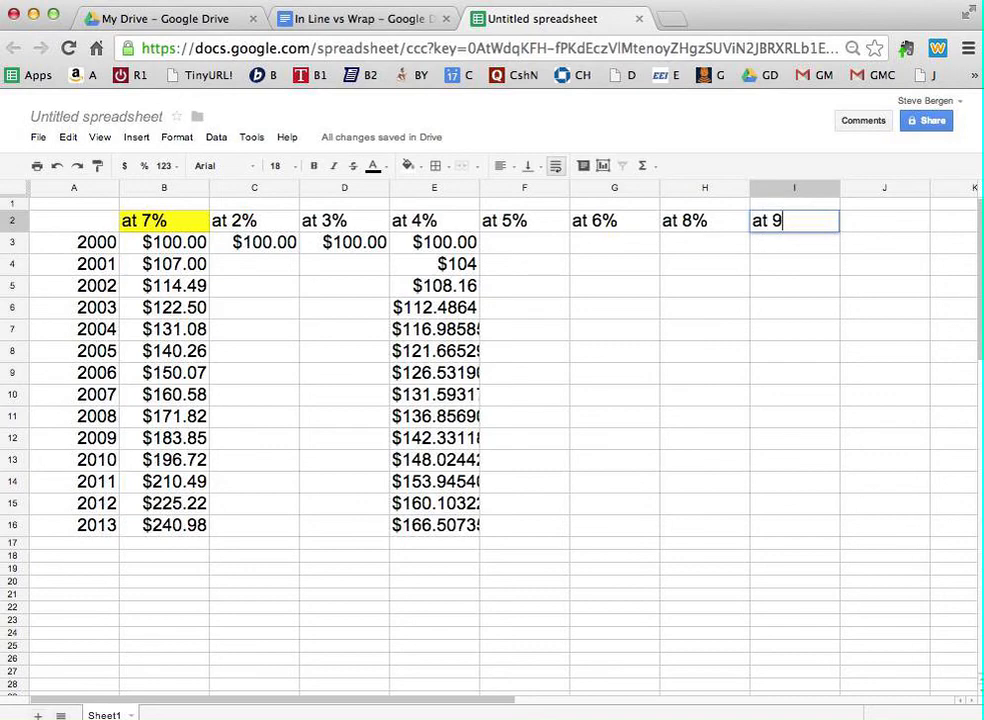
{"action": "type", "text": "%"}
{"action": "key", "text": "Return"}
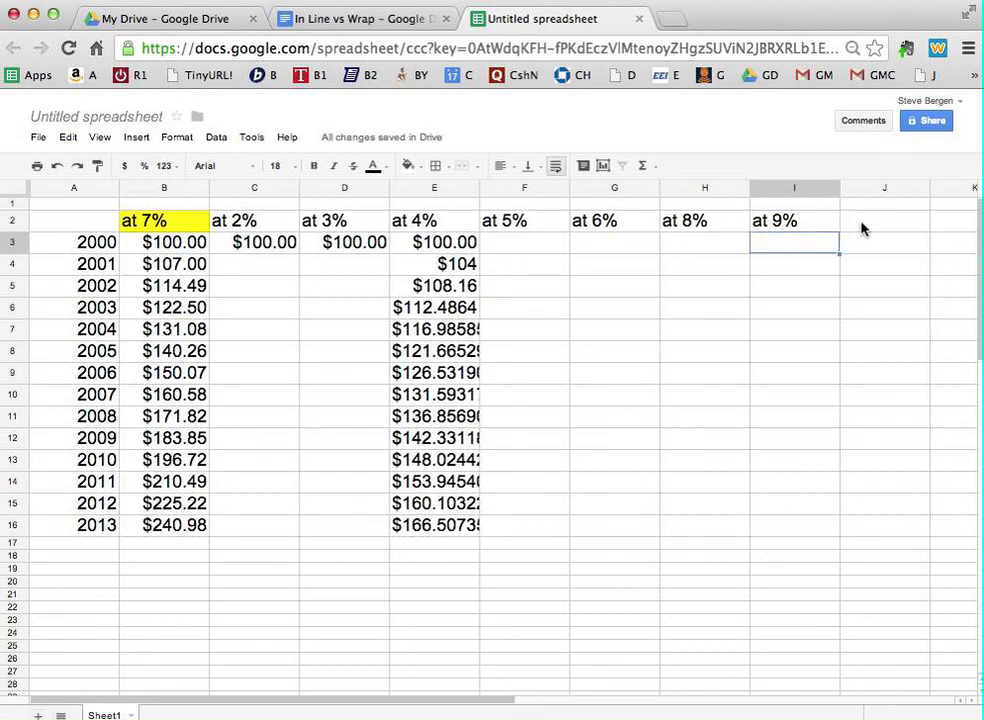
{"action": "left_click", "coordinate": [862, 229]}
{"action": "type", "text": "at 10"}
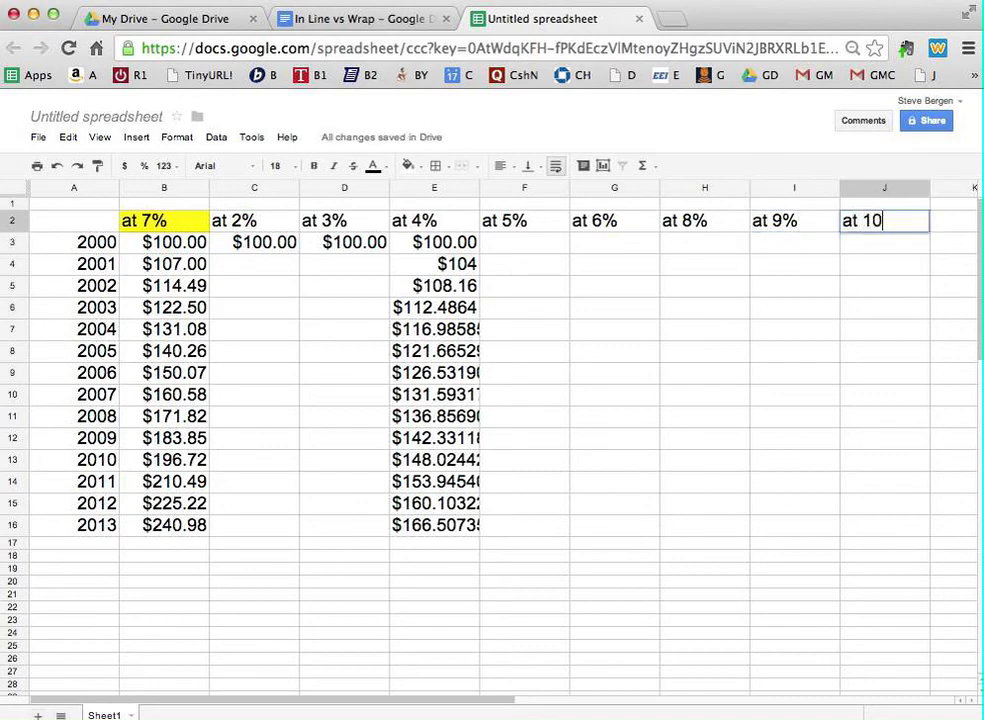
{"action": "type", "text": "%"}
{"action": "key", "text": "Return"}
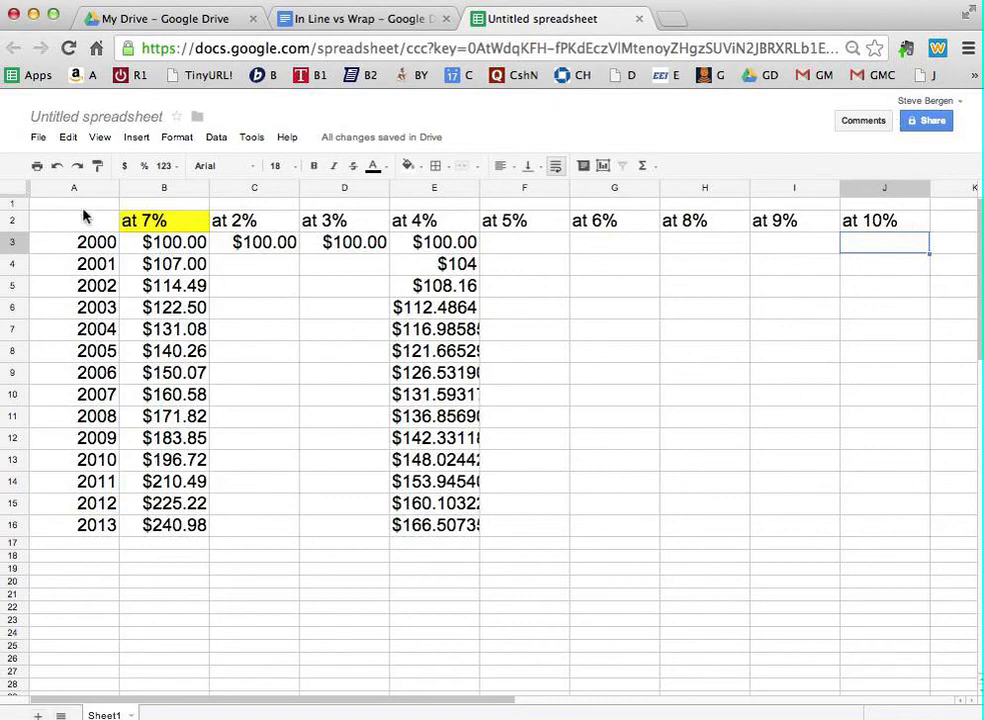
Rename the spreadsheet to "Lesson 2 Money" followed by the student's full name and "Sept 20"
{"action": "left_click", "coordinate": [38, 138]}
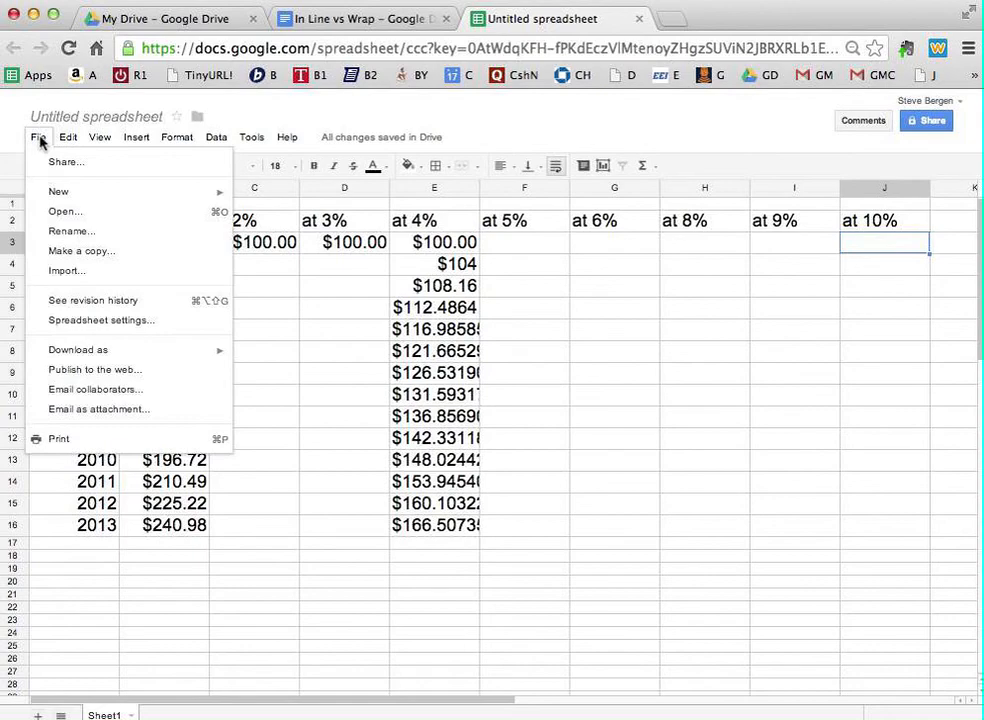
{"action": "left_click", "coordinate": [52, 232]}
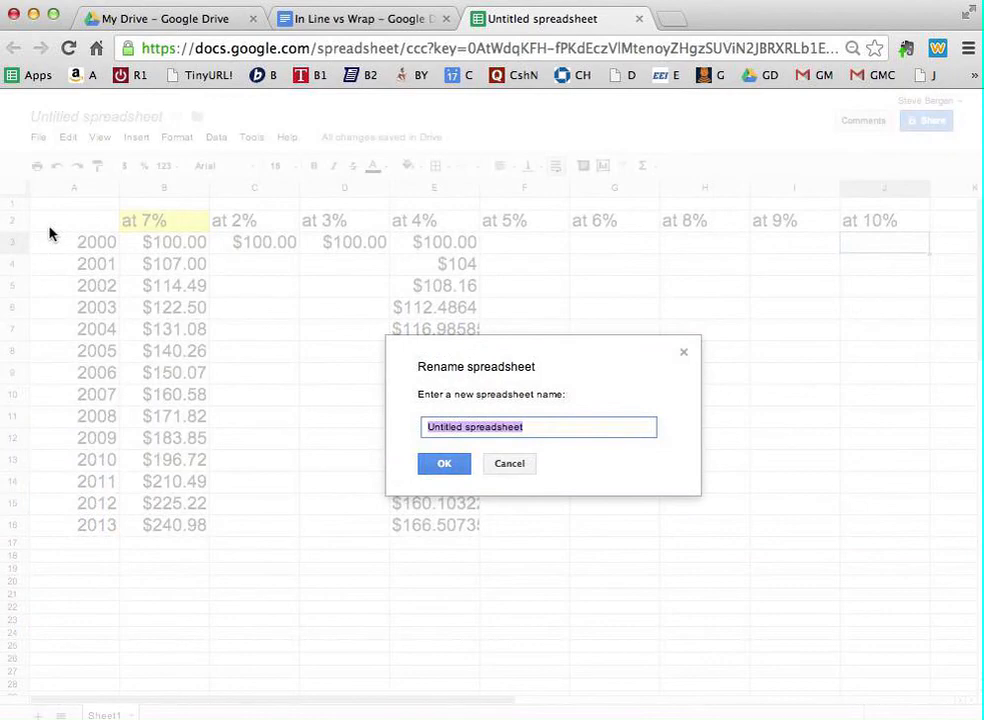
{"action": "type", "text": "L"}
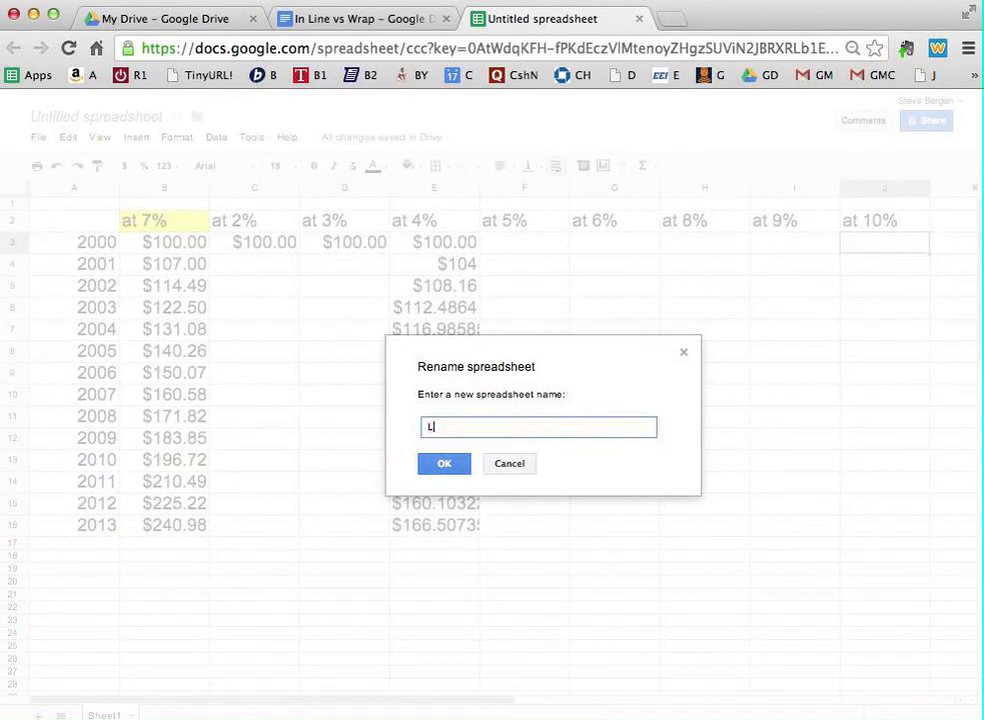
{"action": "type", "text": "esson 2 Money Jane Doe "}
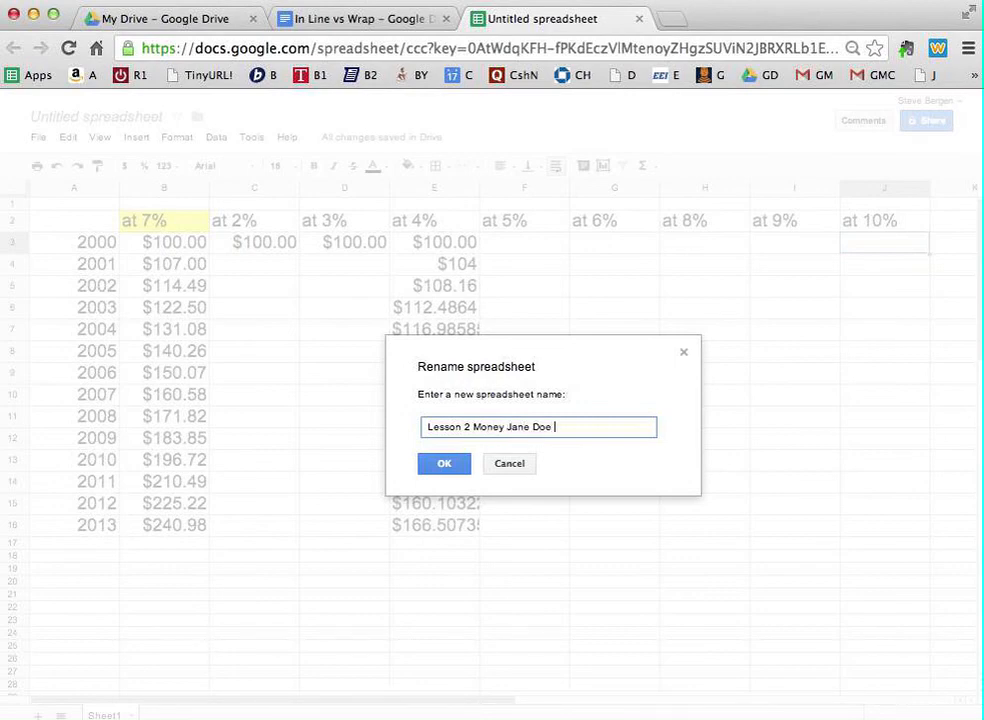
{"action": "type", "text": "Sept 20"}
{"action": "left_click", "coordinate": [440, 470]}
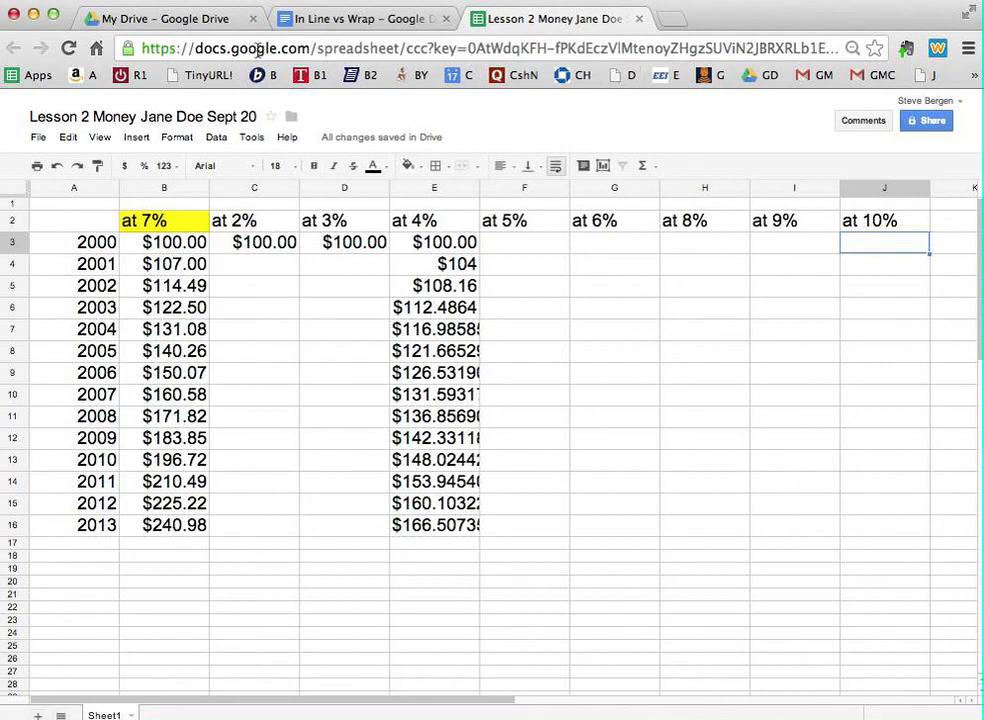
Switch to the My Drive file list in Google Drive
{"action": "left_click", "coordinate": [215, 26]}
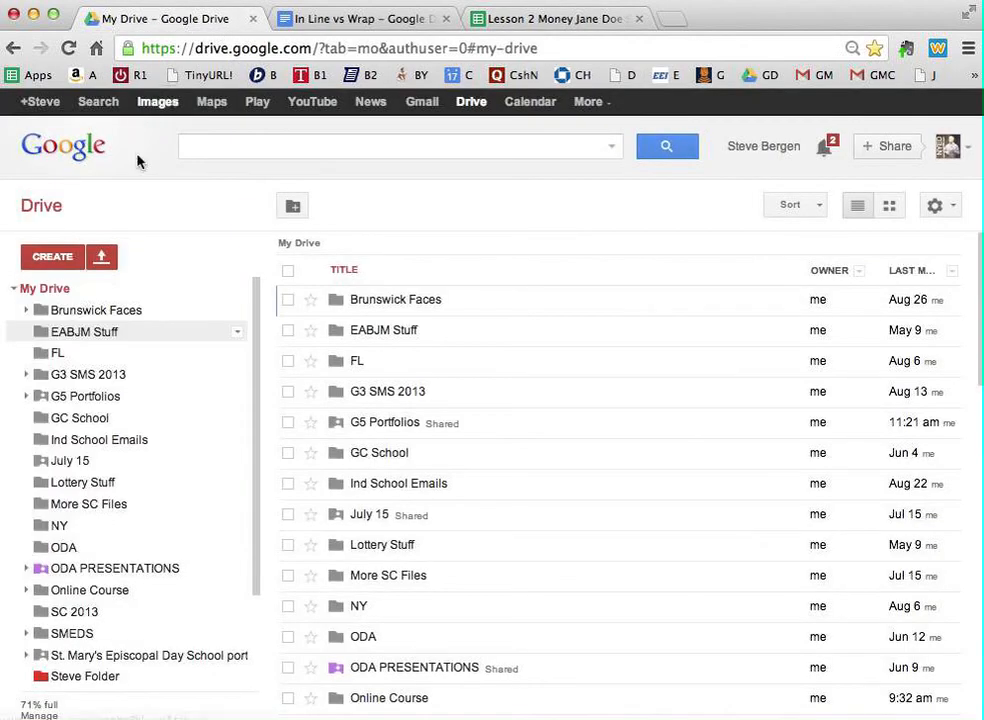